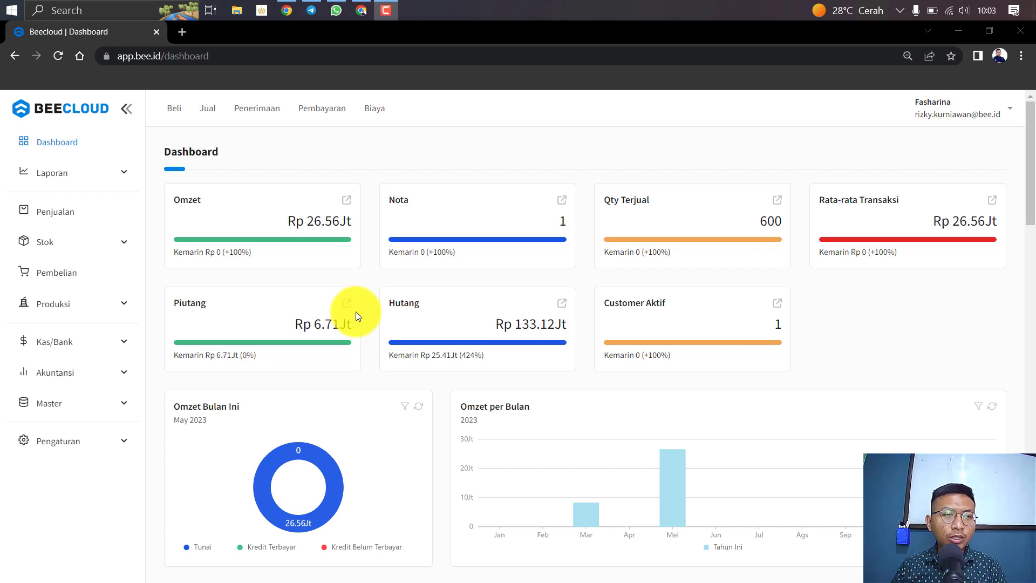
Start a new delivery (Pengiriman) transaction in the sales module.
{"action": "left_click", "coordinate": [84, 213]}
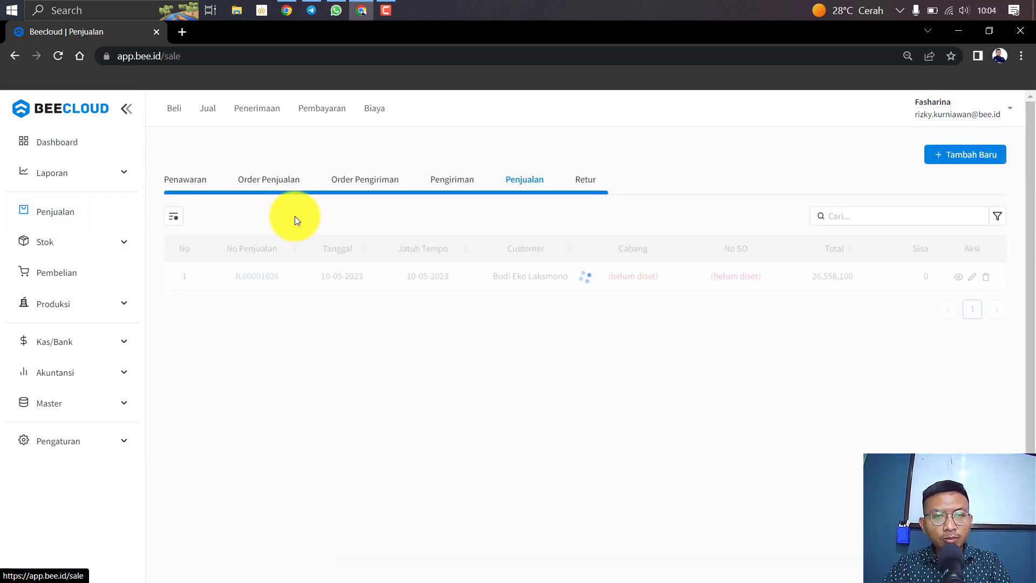
{"action": "left_click", "coordinate": [451, 180]}
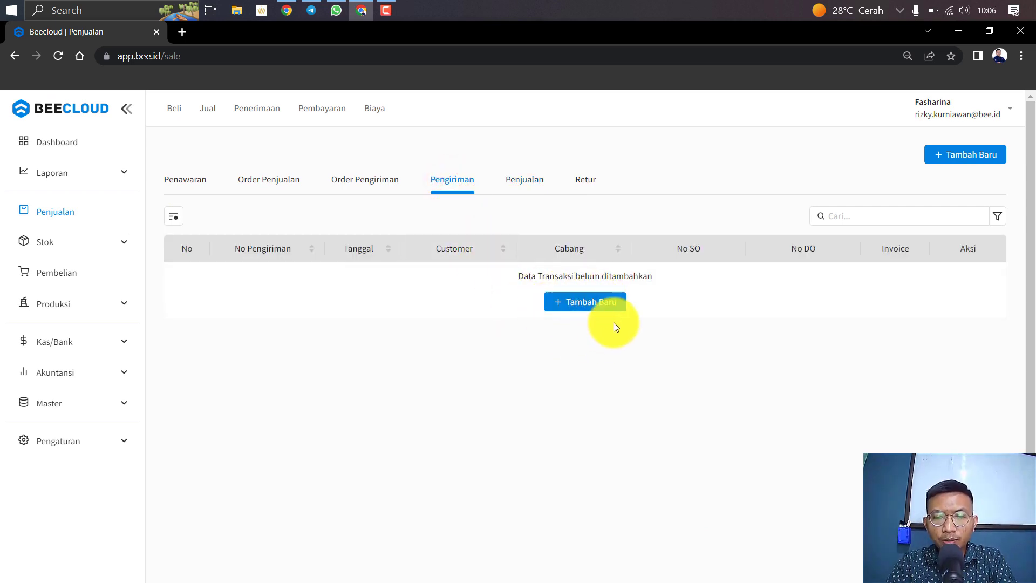
{"action": "left_click", "coordinate": [966, 155]}
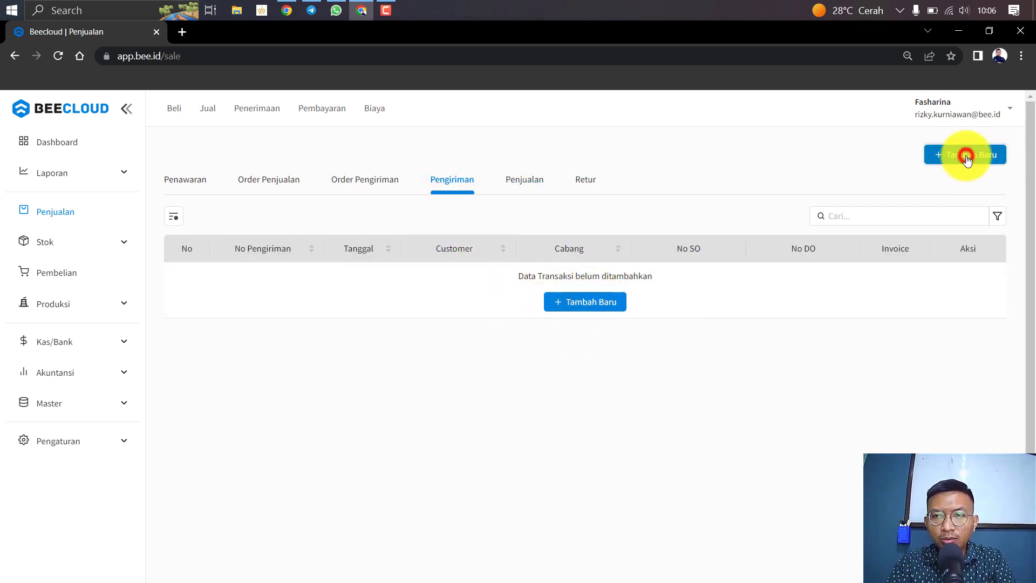
{"action": "left_click", "coordinate": [933, 238]}
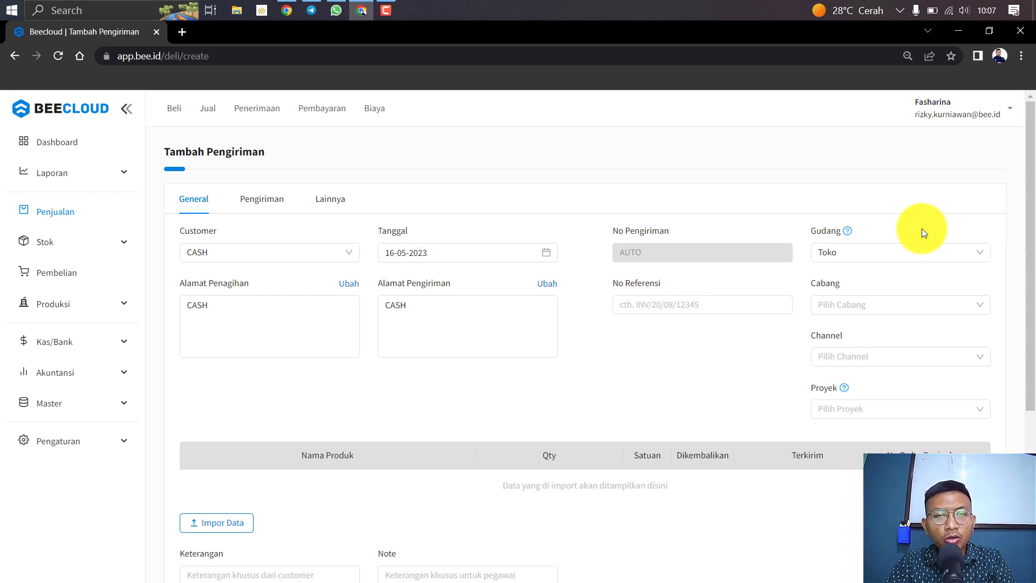
Search for the customer with "kad" and assign the first matching customer to the delivery.
{"action": "left_click", "coordinate": [256, 252]}
{"action": "type", "text": "kad"}
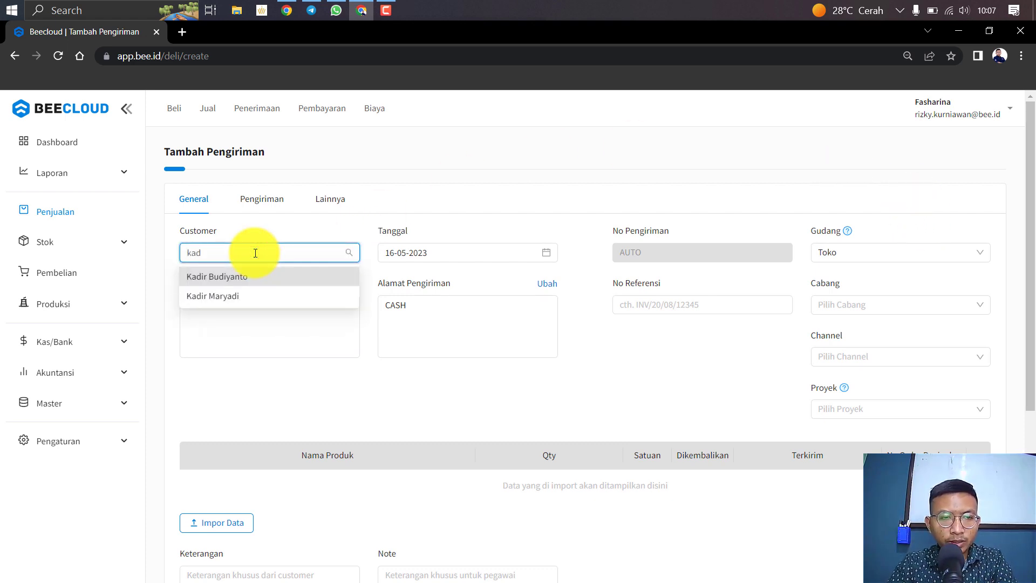
{"action": "key", "text": "Down"}
{"action": "key", "text": "Up"}
{"action": "key", "text": "Return"}
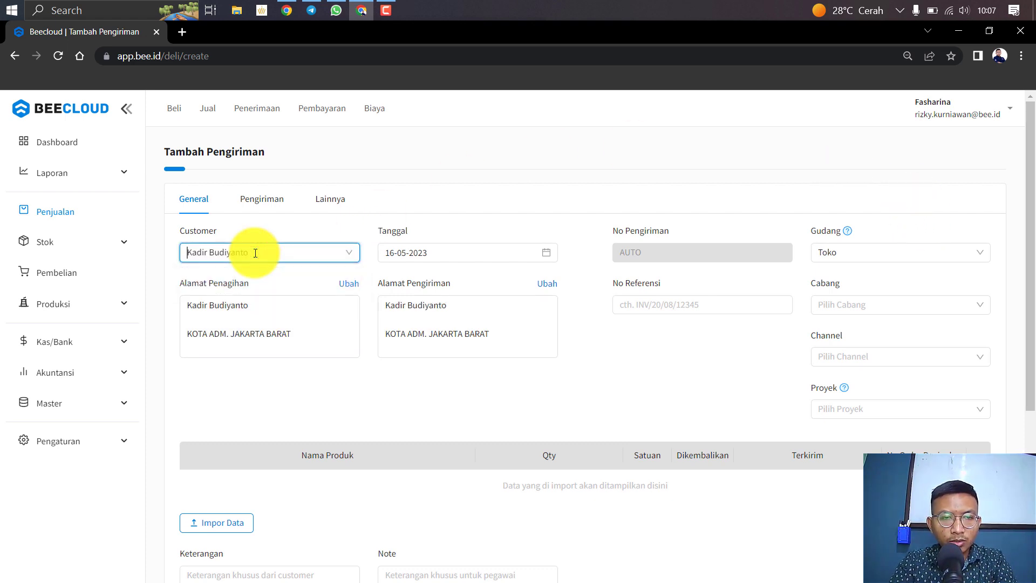
Import the customer's listed delivery order (DO) into the new delivery's product lines.
{"action": "left_click", "coordinate": [221, 523]}
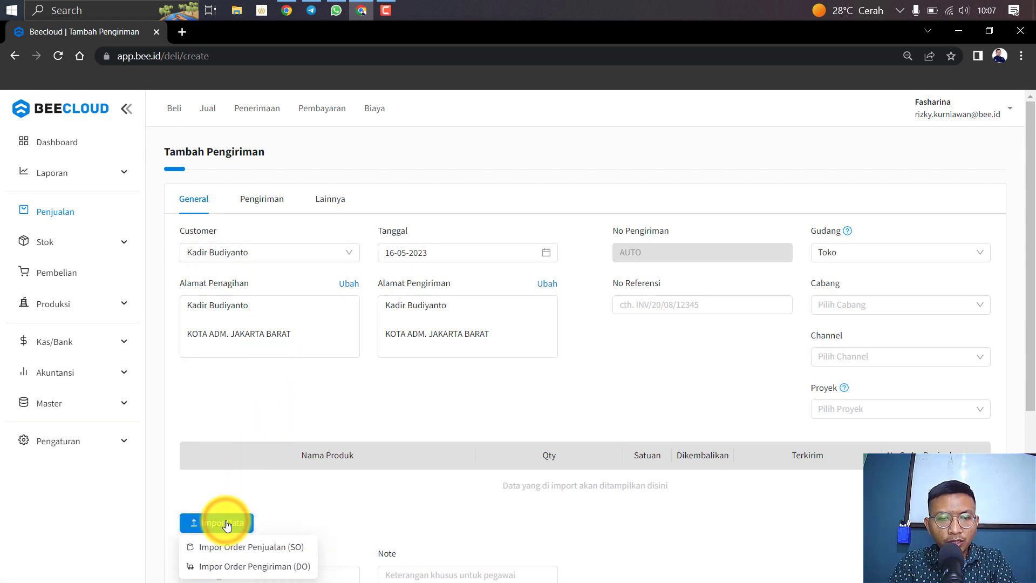
{"action": "scroll", "coordinate": [227, 525], "scroll_direction": "down", "scroll_amount": 1}
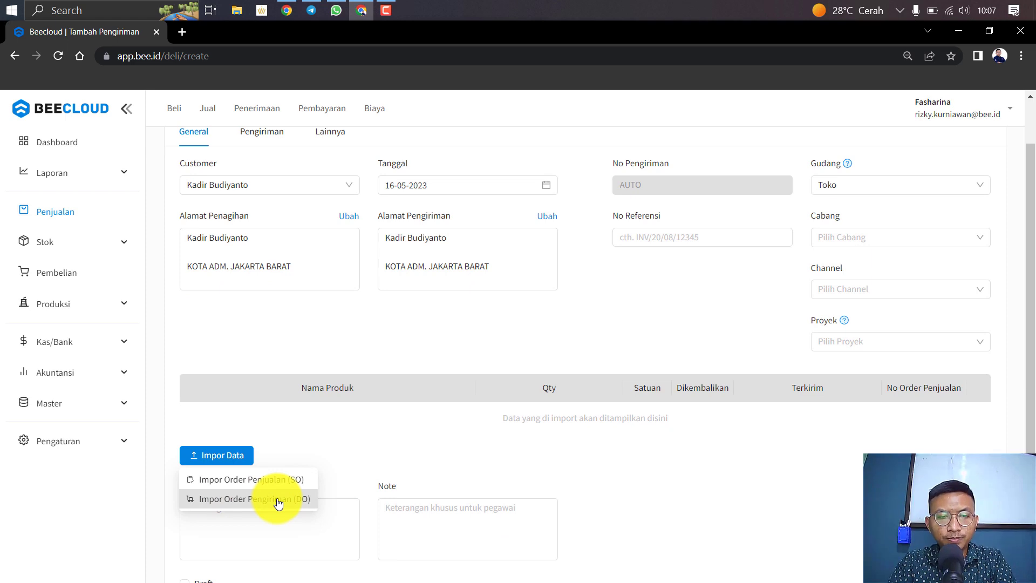
{"action": "left_click", "coordinate": [304, 496]}
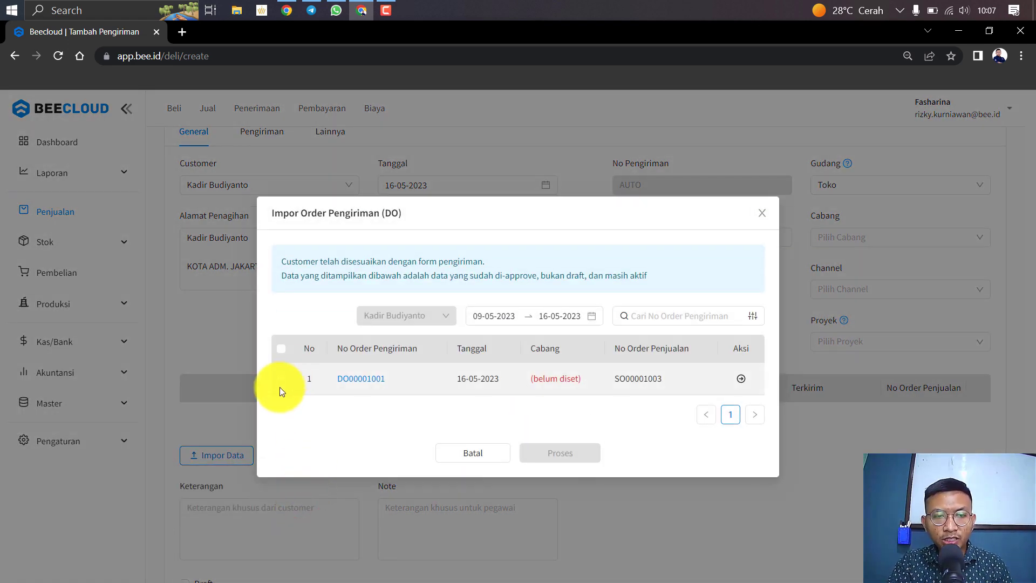
{"action": "left_click", "coordinate": [281, 378]}
{"action": "left_click", "coordinate": [559, 454]}
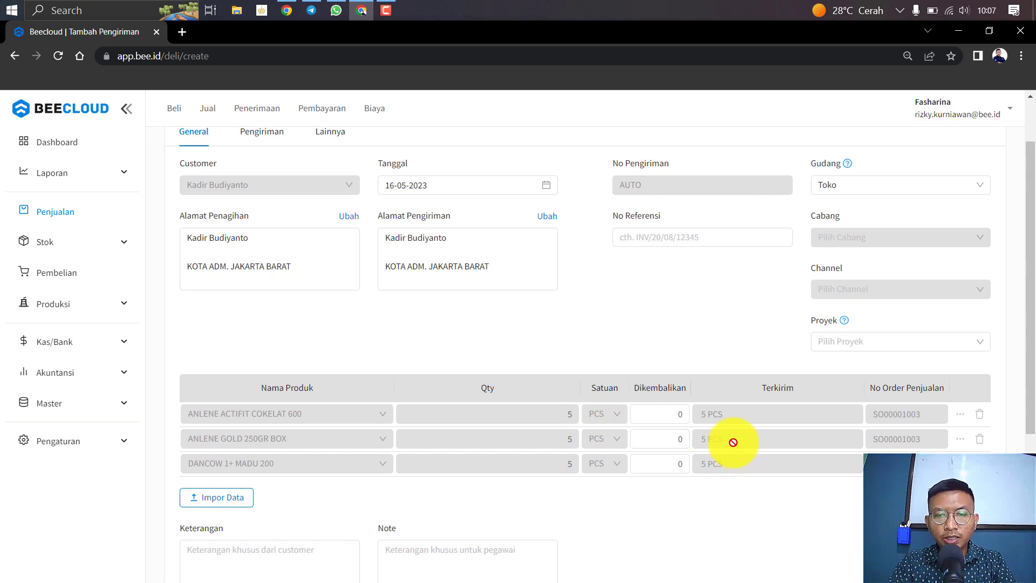
Examine the imported product lines, their quantities and returned (Dikembalikan) fields, and the remaining delivery form.
{"action": "left_click", "coordinate": [565, 420]}
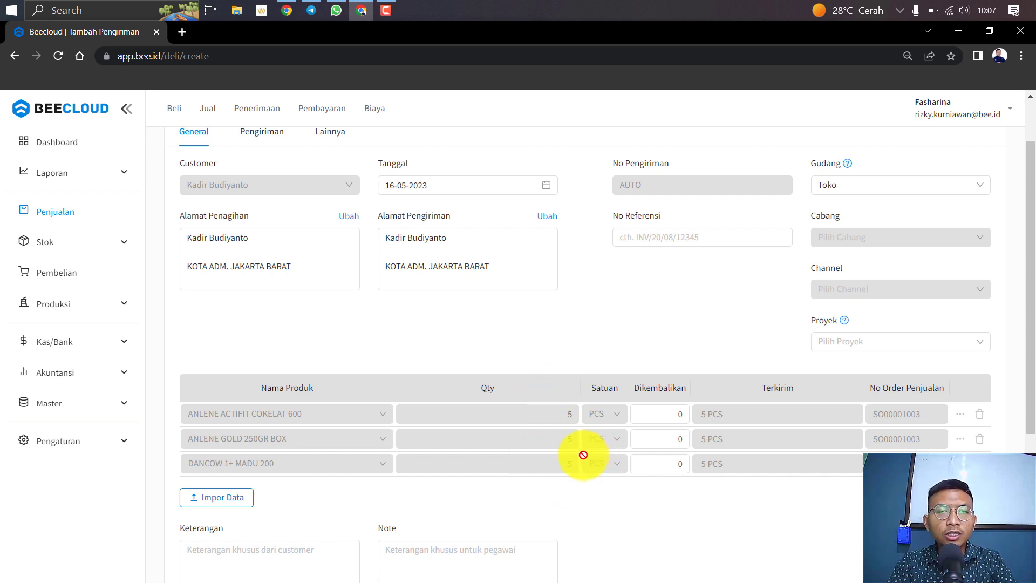
{"action": "left_click", "coordinate": [230, 501]}
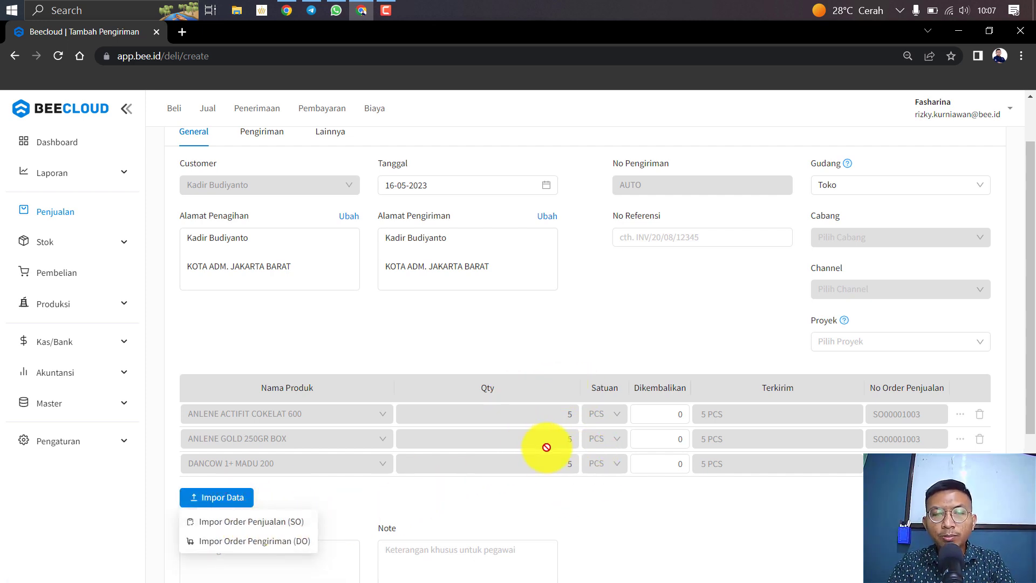
{"action": "left_click", "coordinate": [573, 317]}
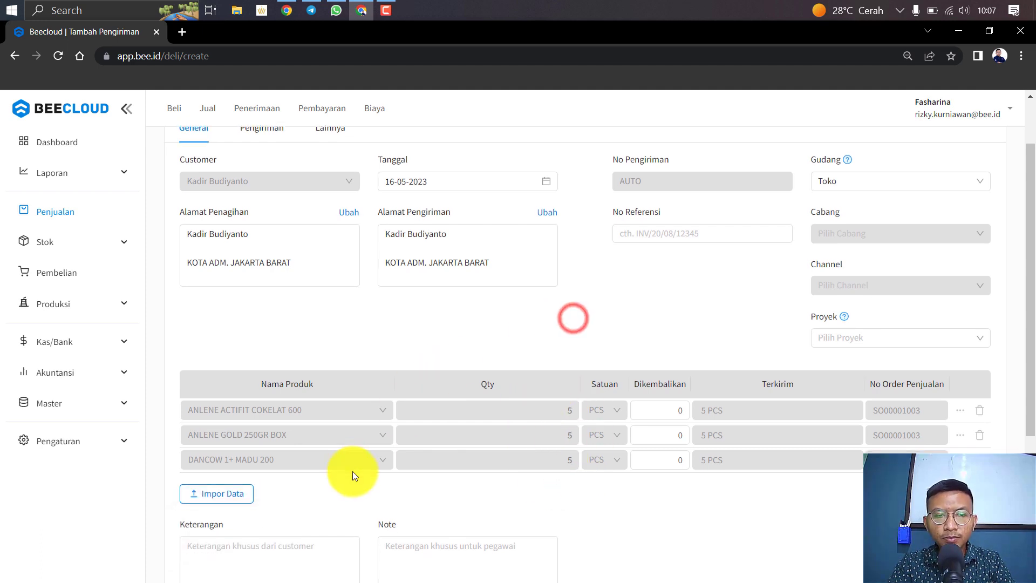
{"action": "scroll", "coordinate": [352, 471], "scroll_direction": "down", "scroll_amount": 4}
{"action": "left_click", "coordinate": [681, 218]}
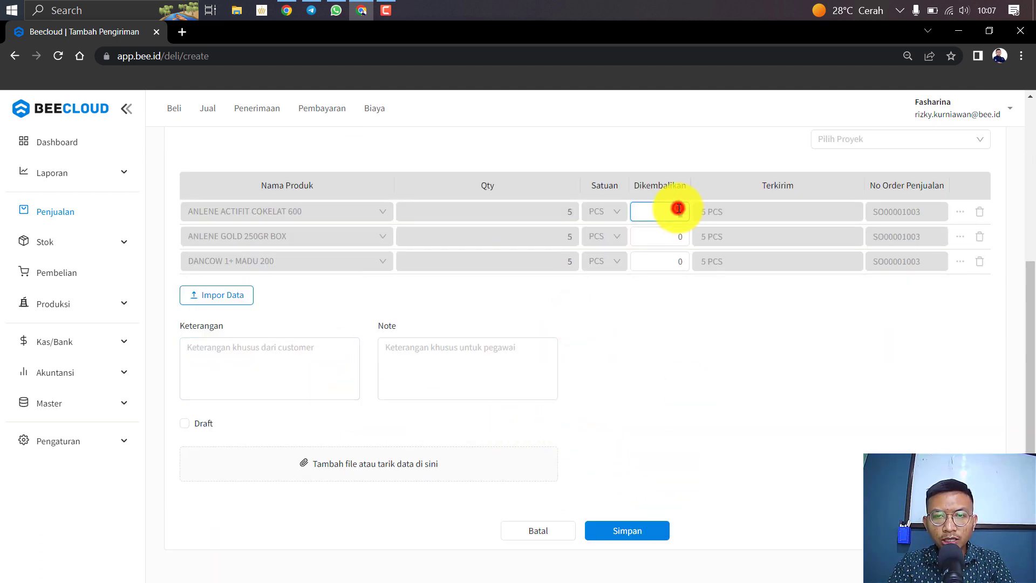
{"action": "left_click", "coordinate": [676, 261]}
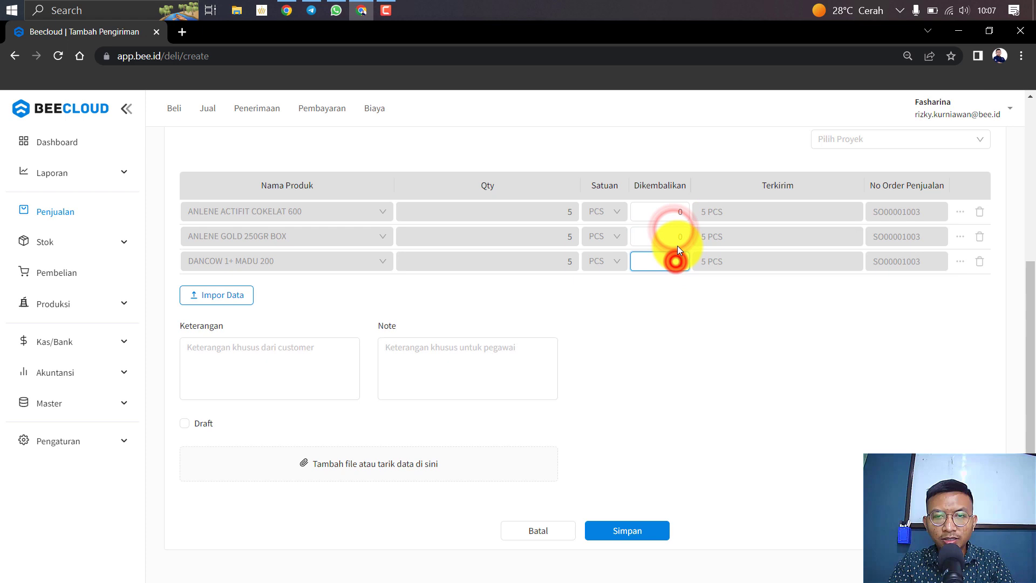
{"action": "left_click", "coordinate": [680, 212]}
{"action": "scroll", "coordinate": [575, 482], "scroll_direction": "up", "scroll_amount": 5}
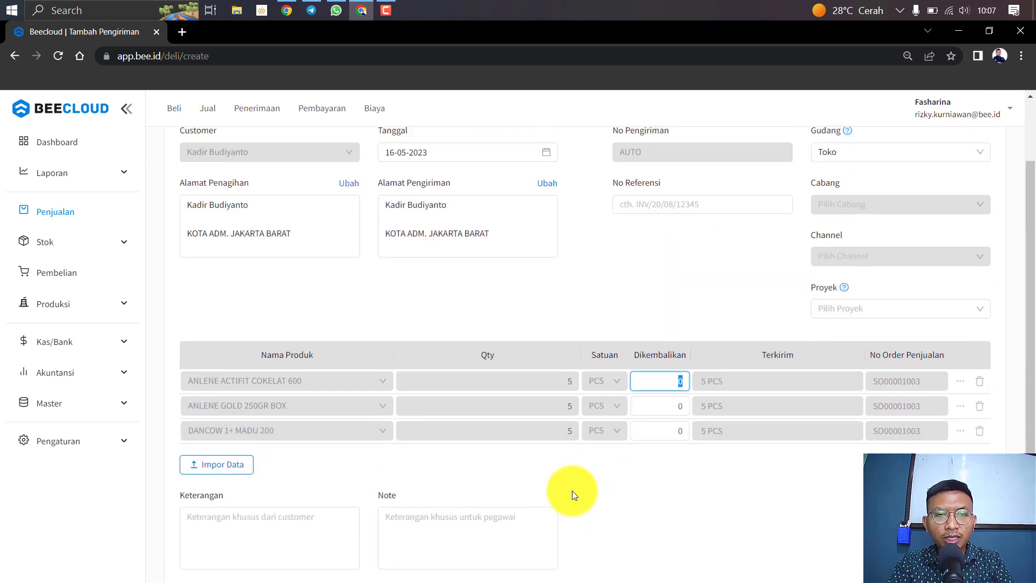
{"action": "scroll", "coordinate": [571, 497], "scroll_direction": "down", "scroll_amount": 4}
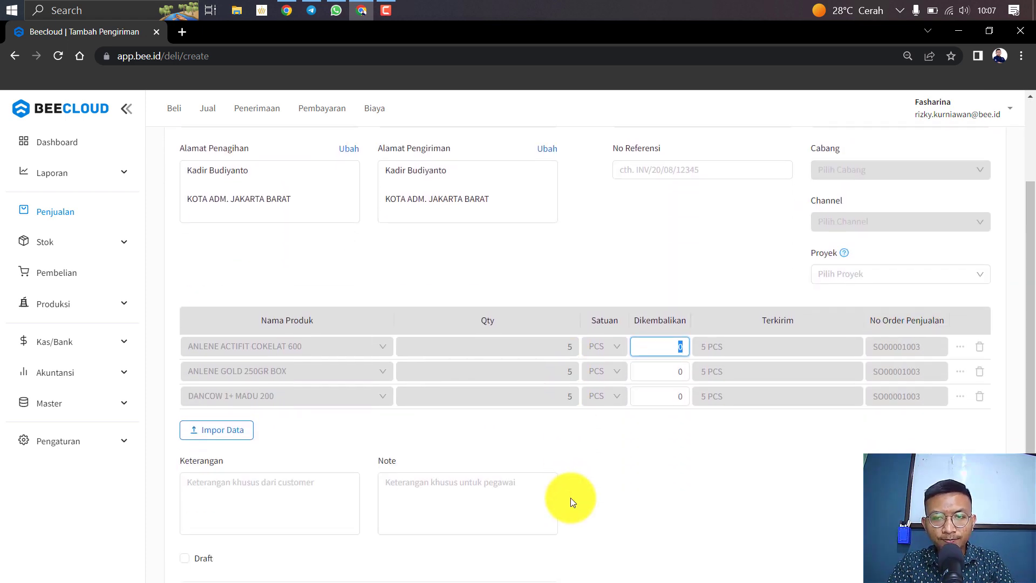
{"action": "scroll", "coordinate": [575, 493], "scroll_direction": "down", "scroll_amount": 2}
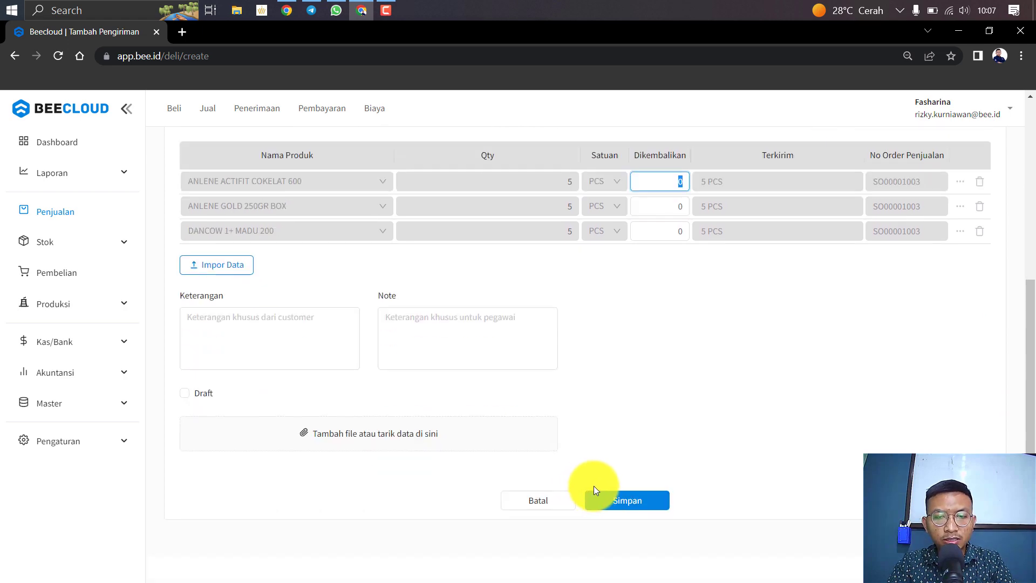
{"action": "scroll", "coordinate": [625, 399], "scroll_direction": "up", "scroll_amount": 3}
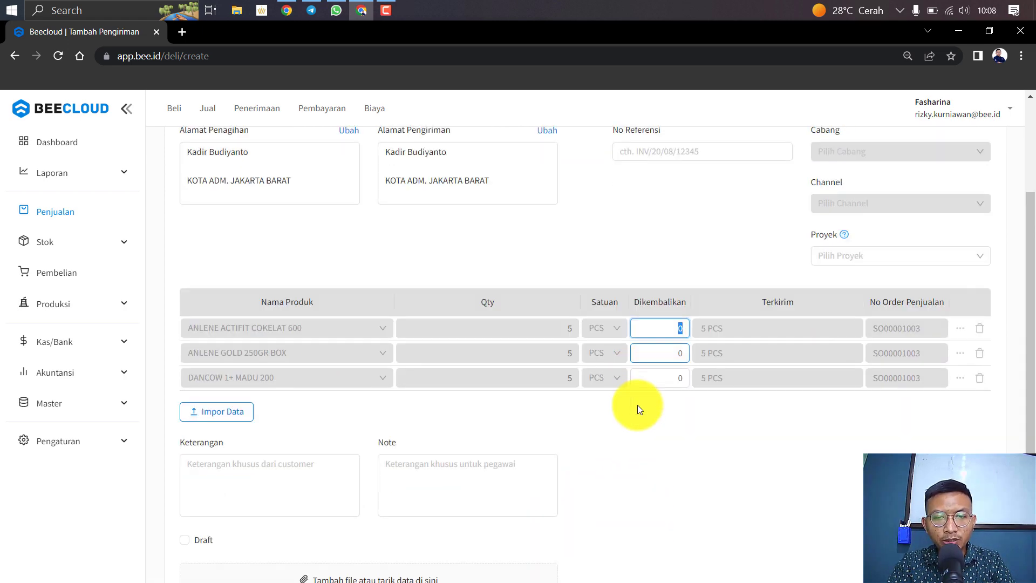
{"action": "scroll", "coordinate": [635, 406], "scroll_direction": "down", "scroll_amount": 3}
Save the delivery, decline adding another transaction, and return to the delivery list.
{"action": "left_click", "coordinate": [639, 497]}
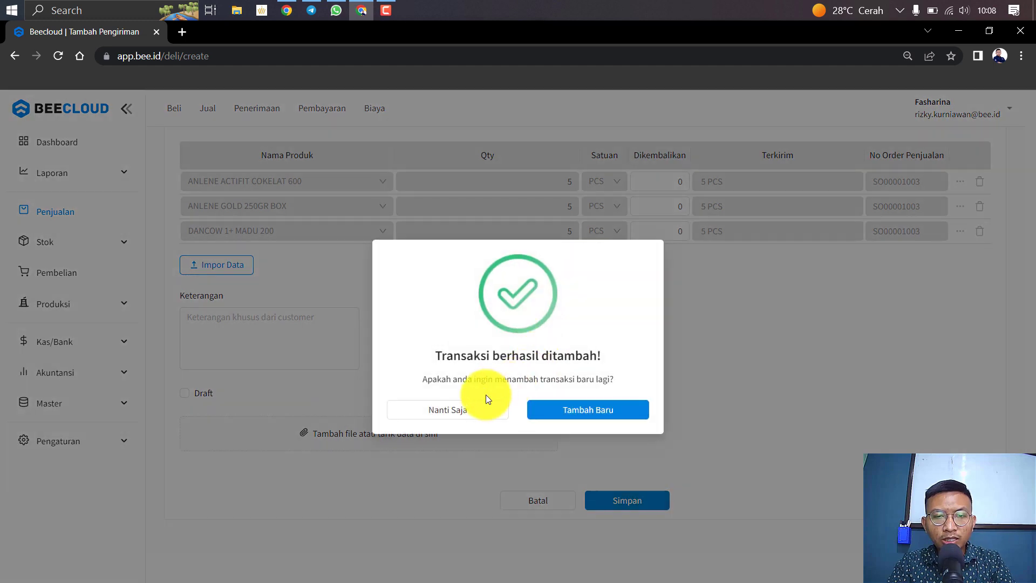
{"action": "left_click", "coordinate": [447, 416]}
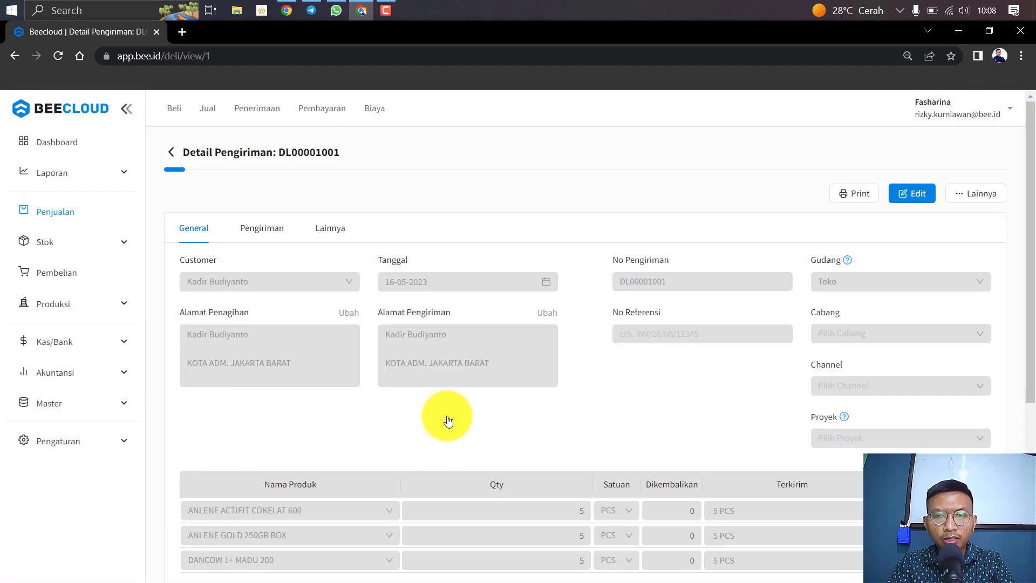
{"action": "left_click", "coordinate": [169, 155]}
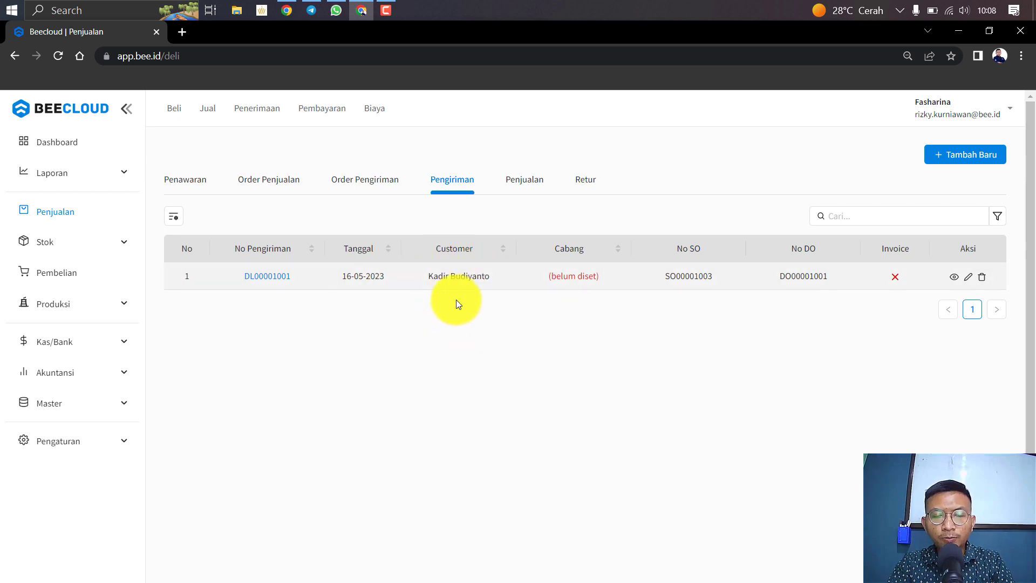
Edit the saved delivery and try to save it with Dikembalikan set to 1 for ANLENE ACTIFIT COKELAT 600 and ANLENE GOLD 250GR BOX.
{"action": "left_click", "coordinate": [971, 277]}
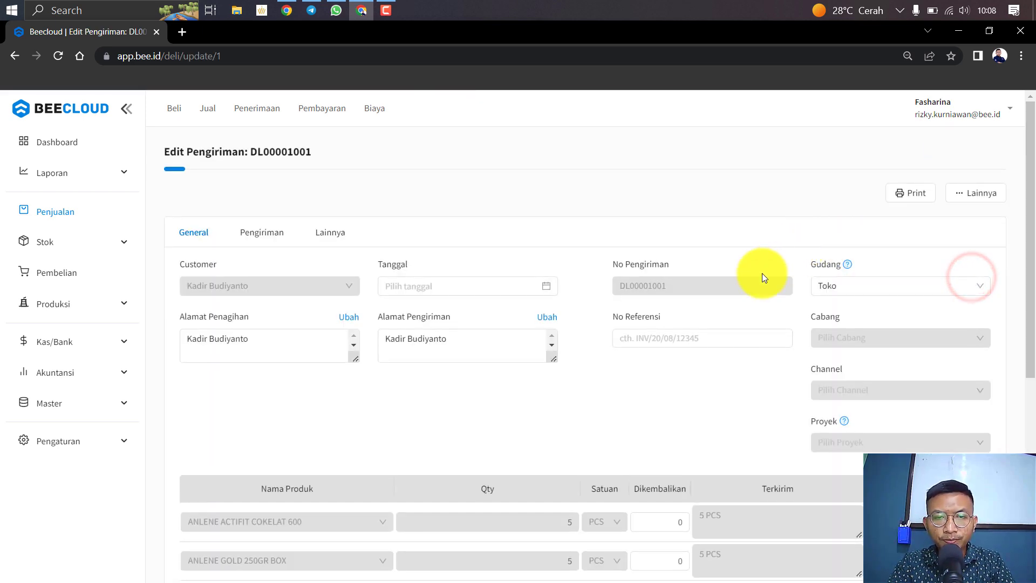
{"action": "scroll", "coordinate": [678, 399], "scroll_direction": "down", "scroll_amount": 3}
{"action": "left_click", "coordinate": [675, 373]}
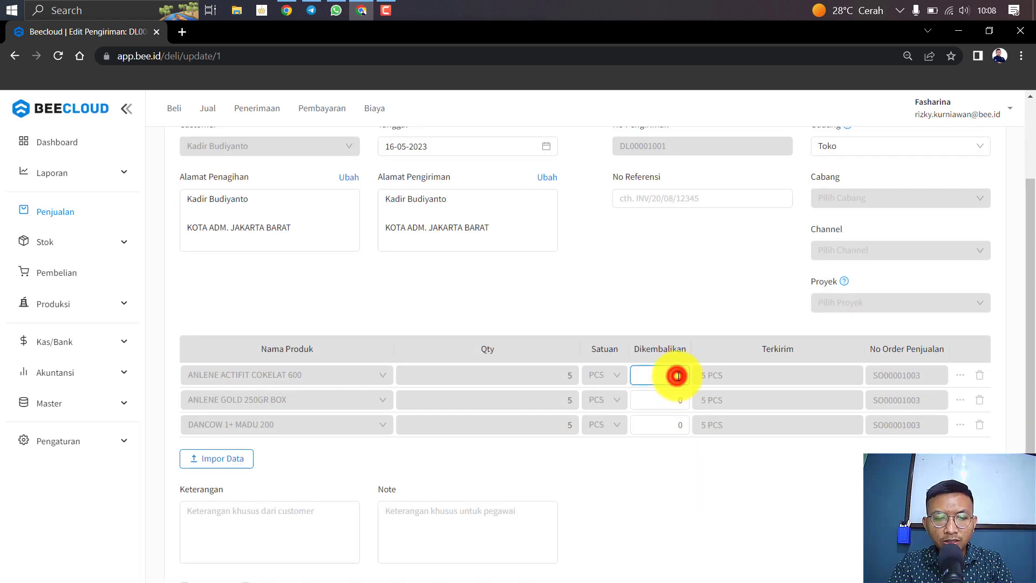
{"action": "type", "text": "1"}
{"action": "left_click", "coordinate": [678, 399]}
{"action": "type", "text": "1"}
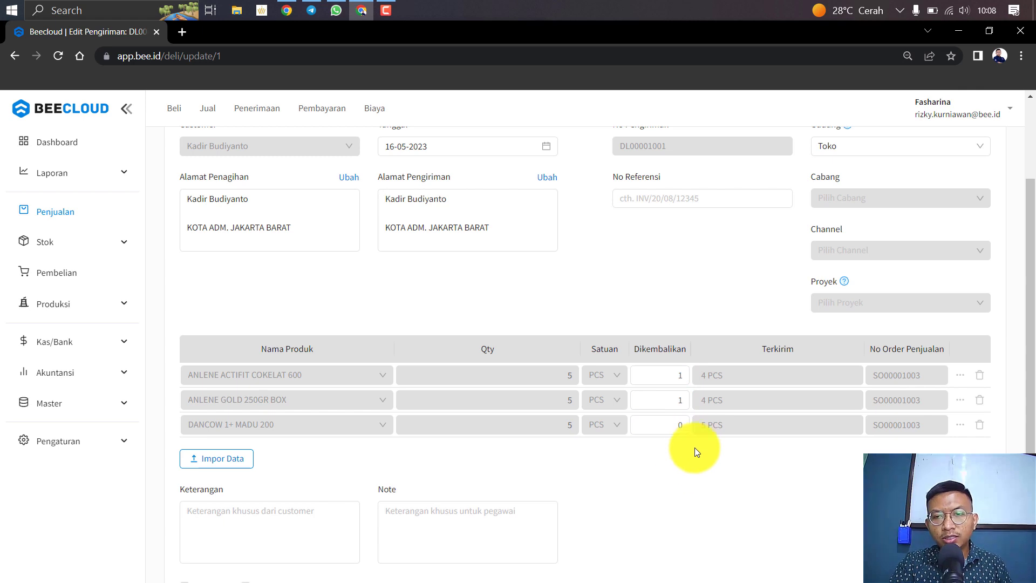
{"action": "scroll", "coordinate": [733, 413], "scroll_direction": "down", "scroll_amount": 4}
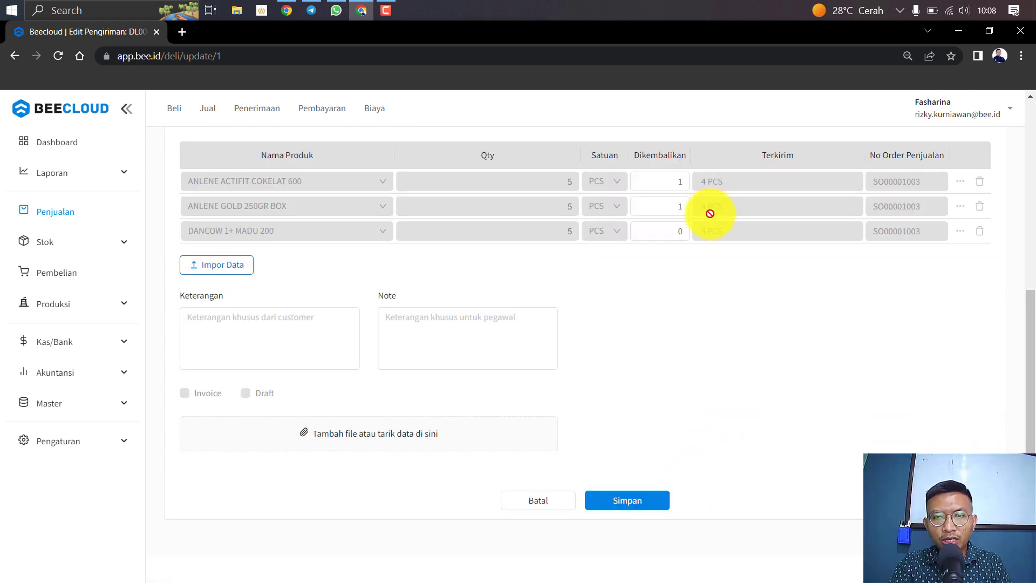
{"action": "left_click", "coordinate": [644, 502]}
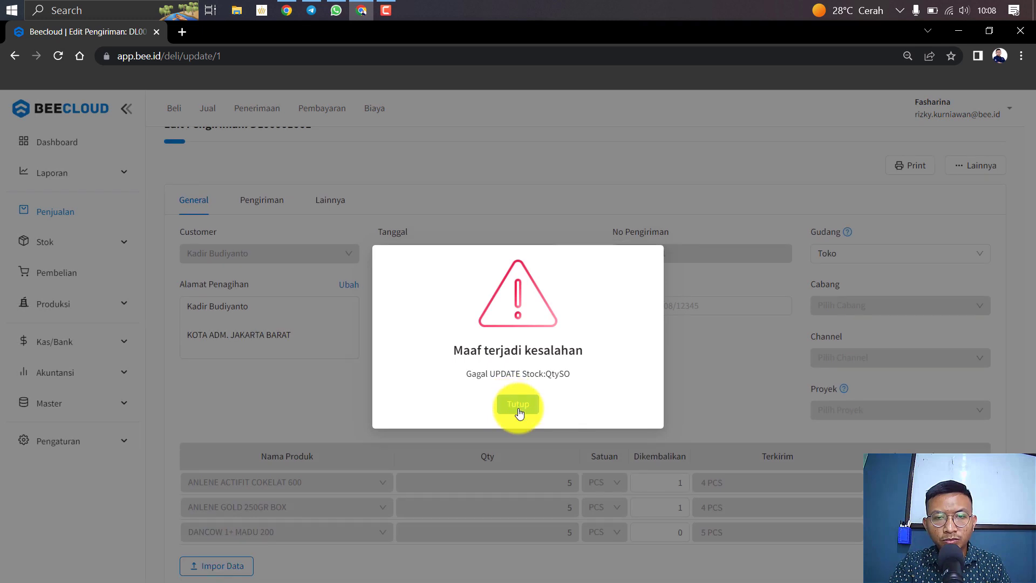
{"action": "left_click", "coordinate": [519, 410]}
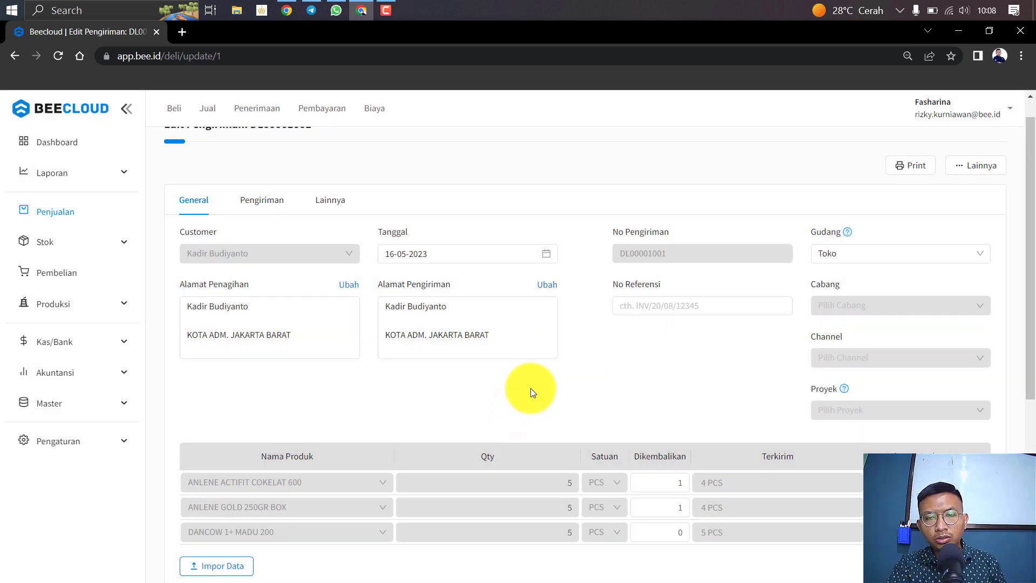
Look through the delivery's Pengiriman and Lainnya details.
{"action": "scroll", "coordinate": [263, 244], "scroll_direction": "up", "scroll_amount": 1}
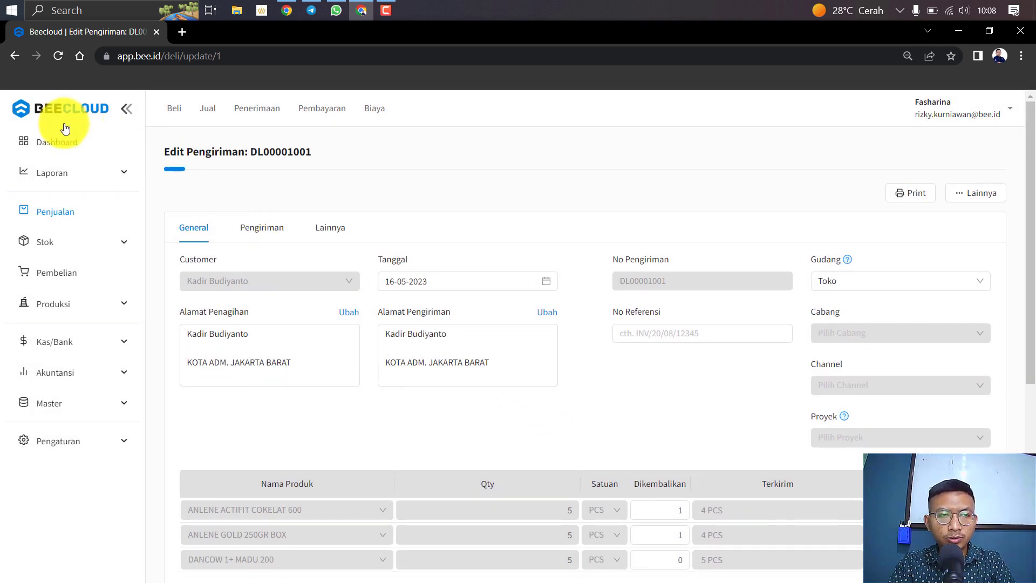
{"action": "left_click", "coordinate": [251, 229]}
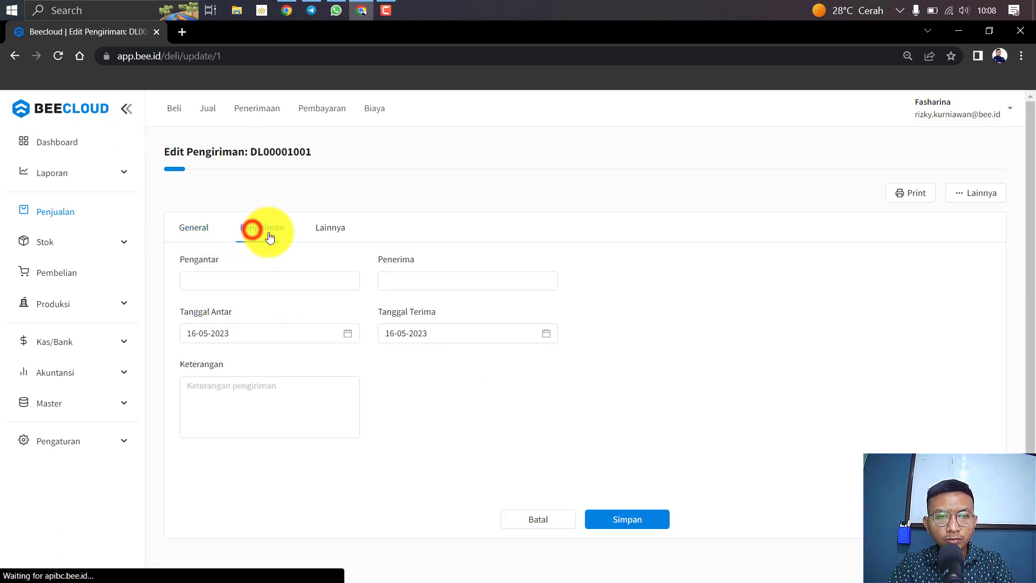
{"action": "left_click", "coordinate": [326, 229]}
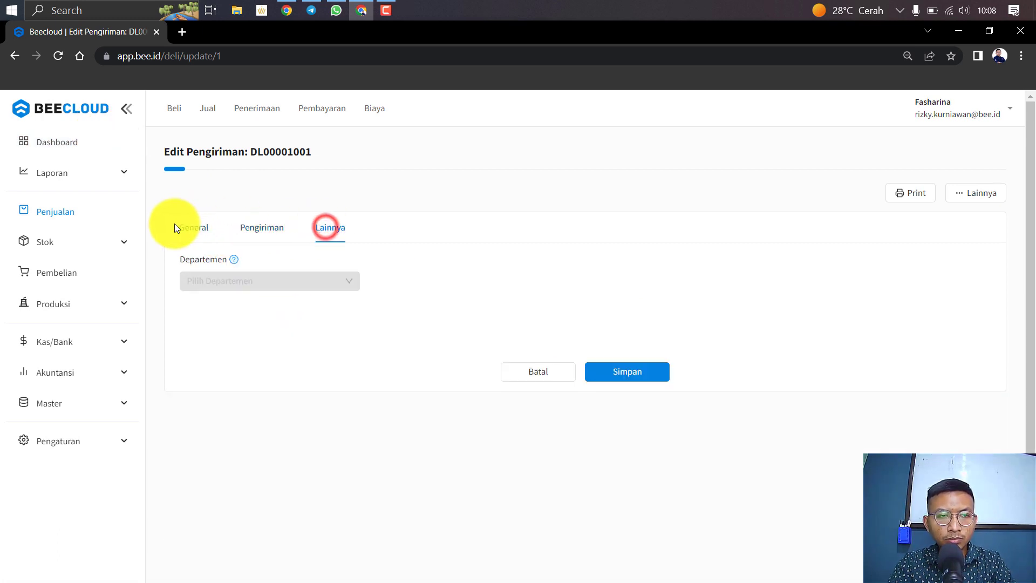
Return to the Pengiriman list and reopen the existing delivery for editing at its shipping details.
{"action": "left_click", "coordinate": [48, 213]}
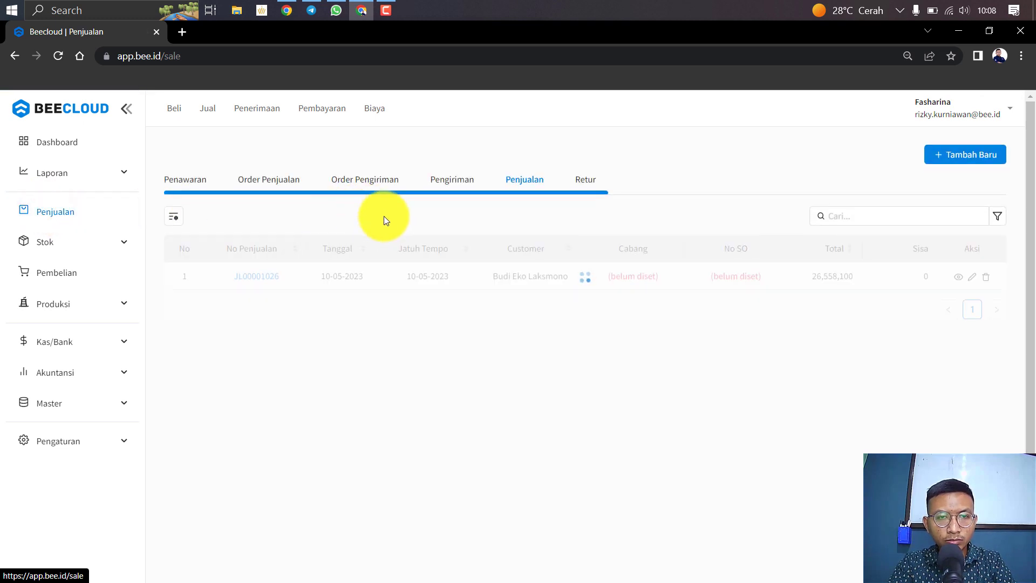
{"action": "left_click", "coordinate": [451, 181]}
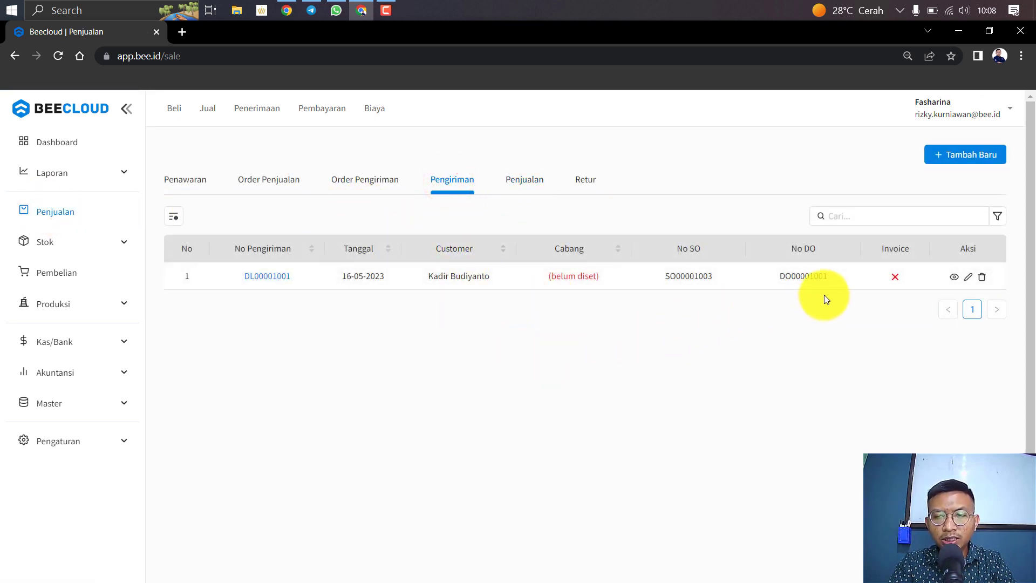
{"action": "left_click", "coordinate": [967, 277]}
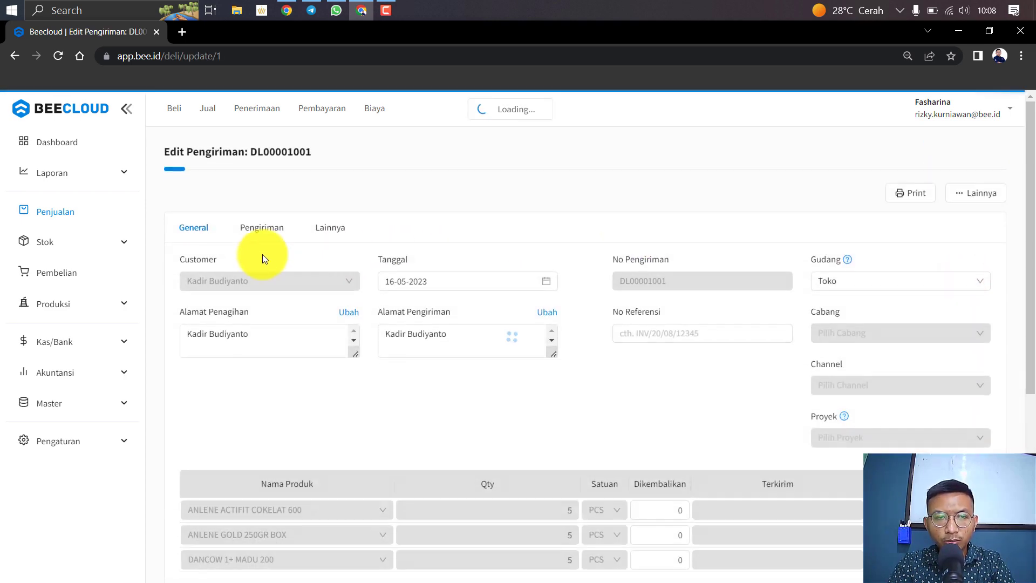
{"action": "left_click", "coordinate": [263, 227]}
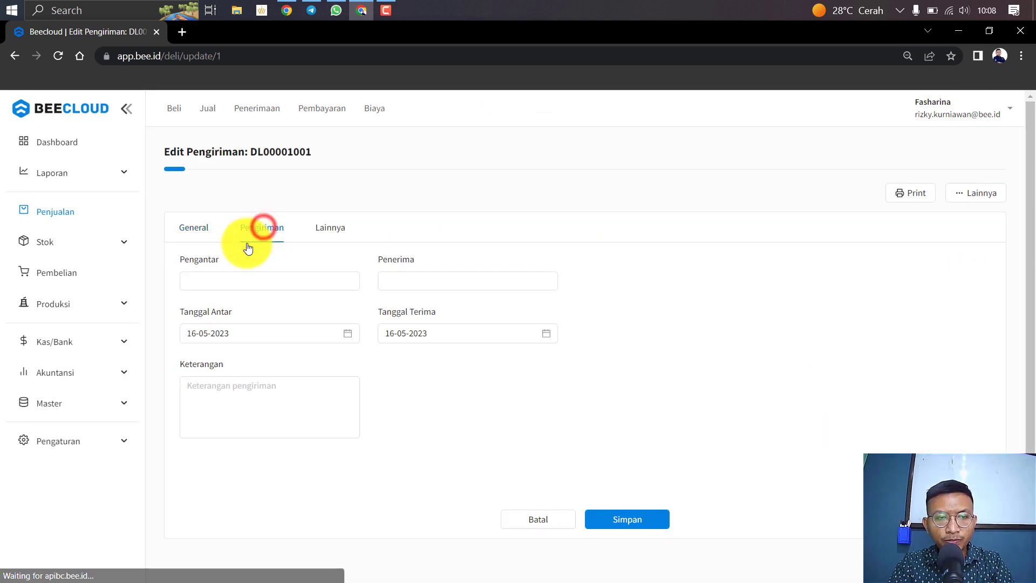
Enter the courier's name as the delivery's Pengantar.
{"action": "left_click", "coordinate": [204, 277]}
{"action": "key", "text": "Caps_Lock"}
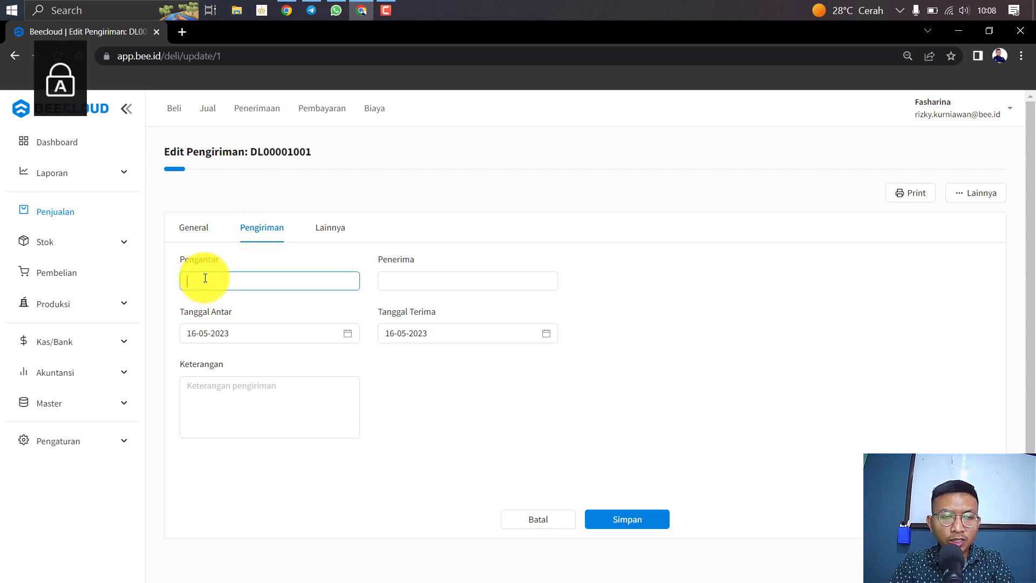
{"action": "type", "text": "P"}
{"action": "key", "text": "Caps_Lock"}
{"action": "type", "text": "a"}
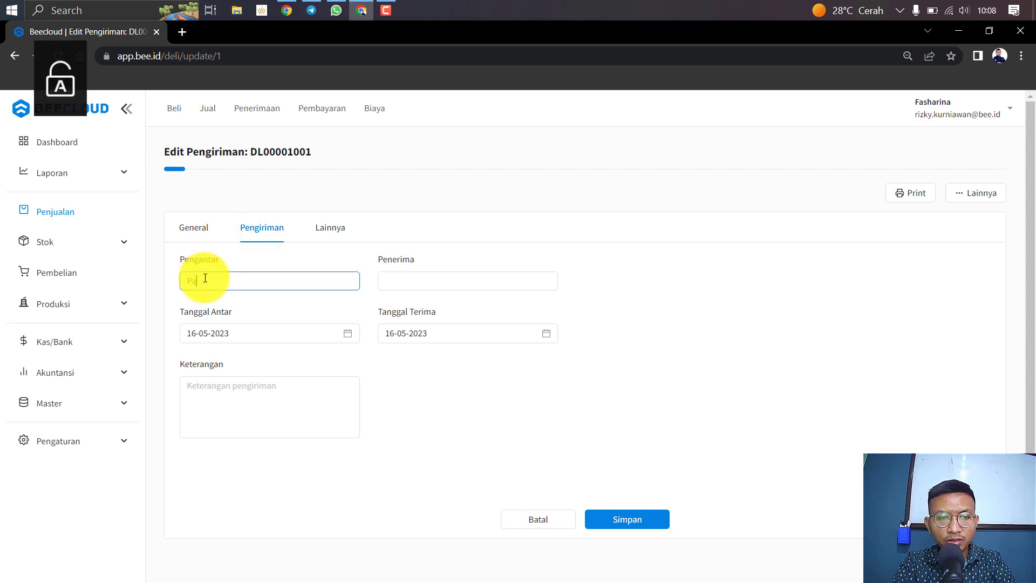
{"action": "type", "text": "k Budi"}
{"action": "key", "text": "Tab"}
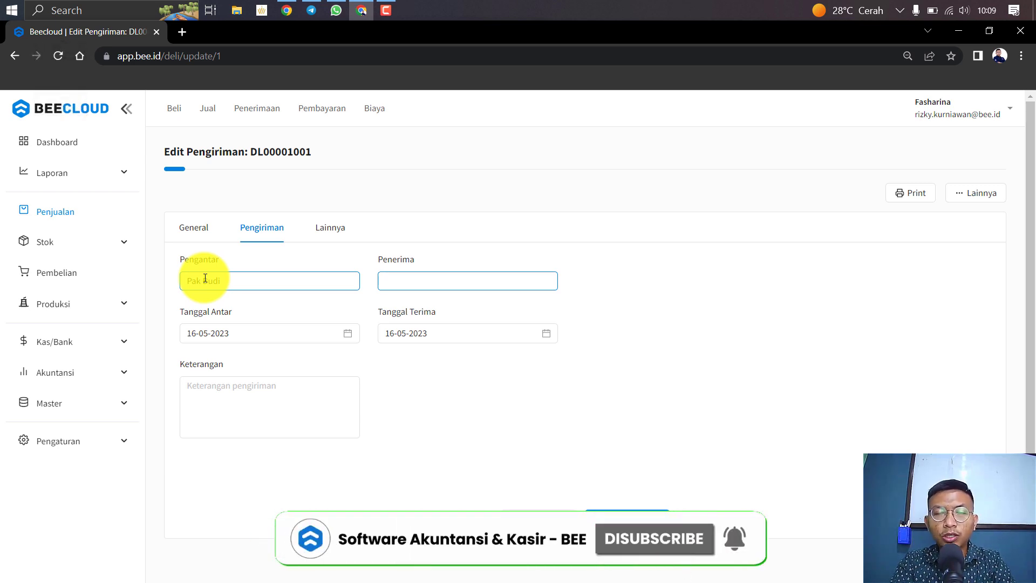
Fill in Penerima with the customer's name, checking it against the delivery's General details.
{"action": "key", "text": "Caps_Lock"}
{"action": "type", "text": "P"}
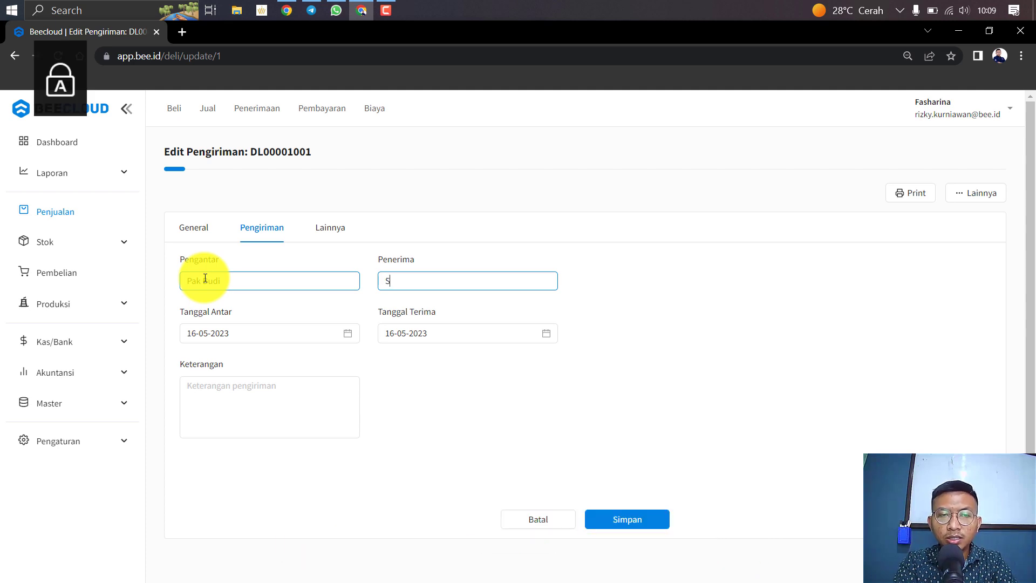
{"action": "type", "text": "ak Tono"}
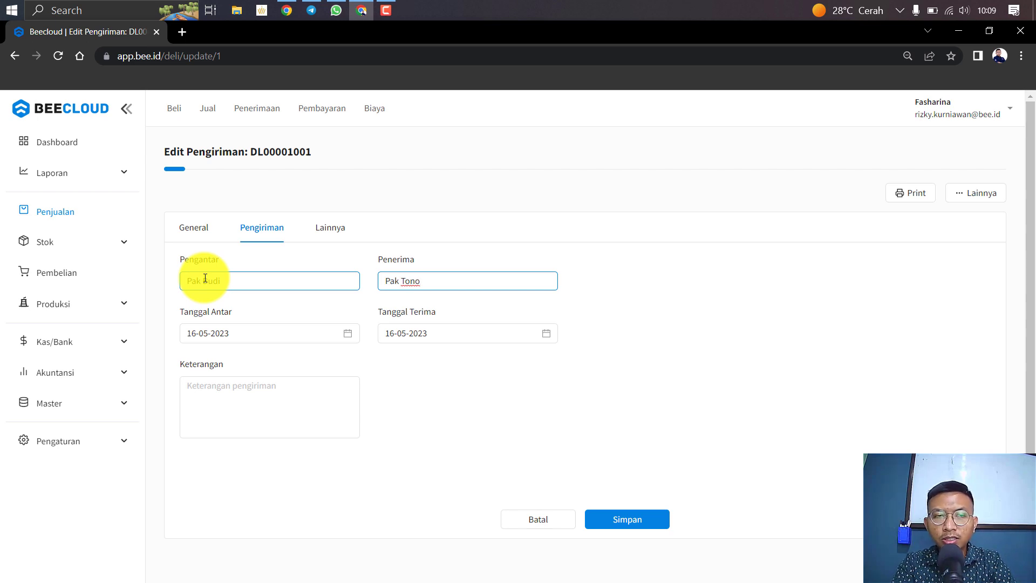
{"action": "left_click", "coordinate": [196, 229]}
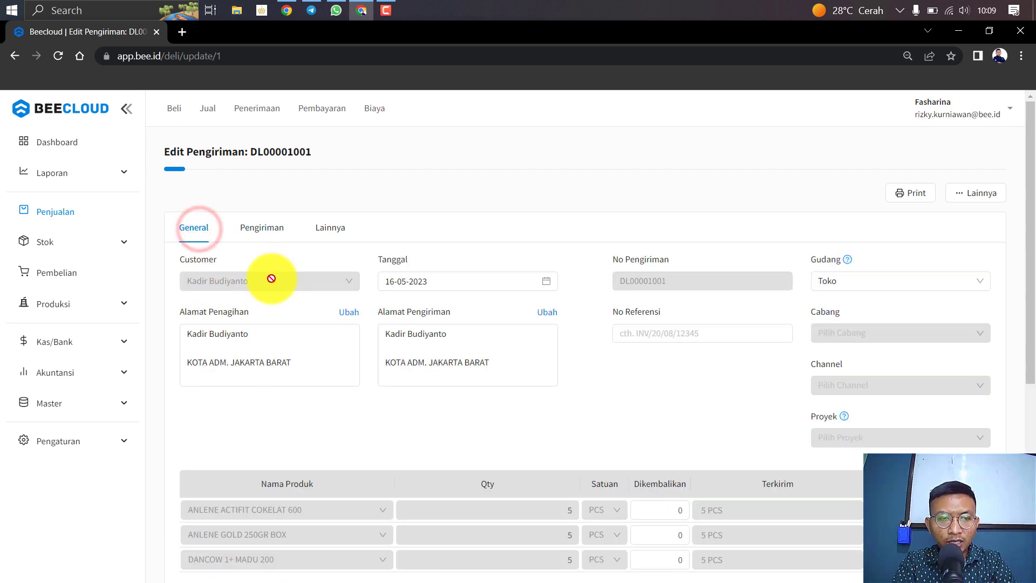
{"action": "left_click", "coordinate": [262, 227]}
{"action": "left_click", "coordinate": [399, 277]}
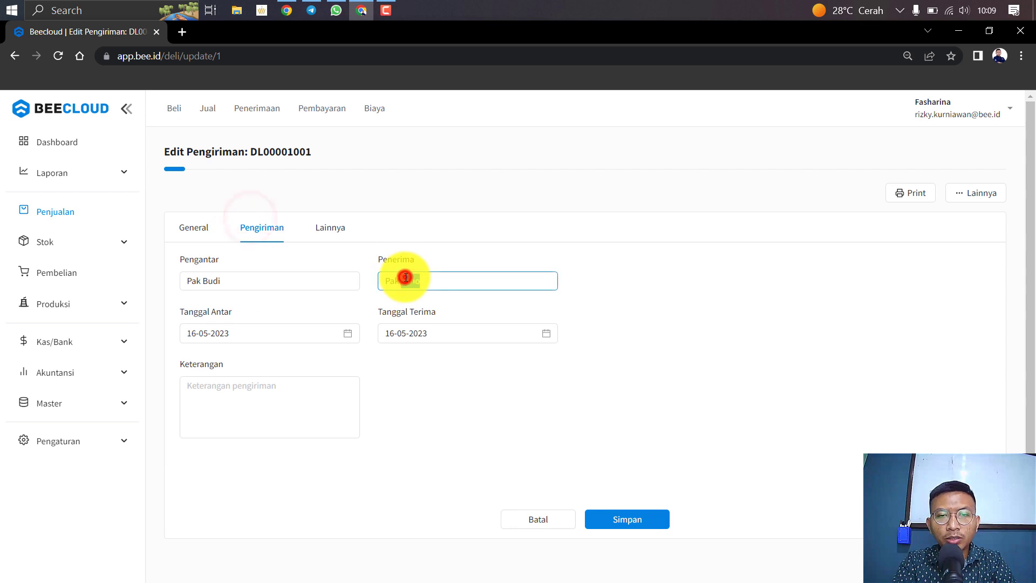
{"action": "key", "text": "Caps_Lock"}
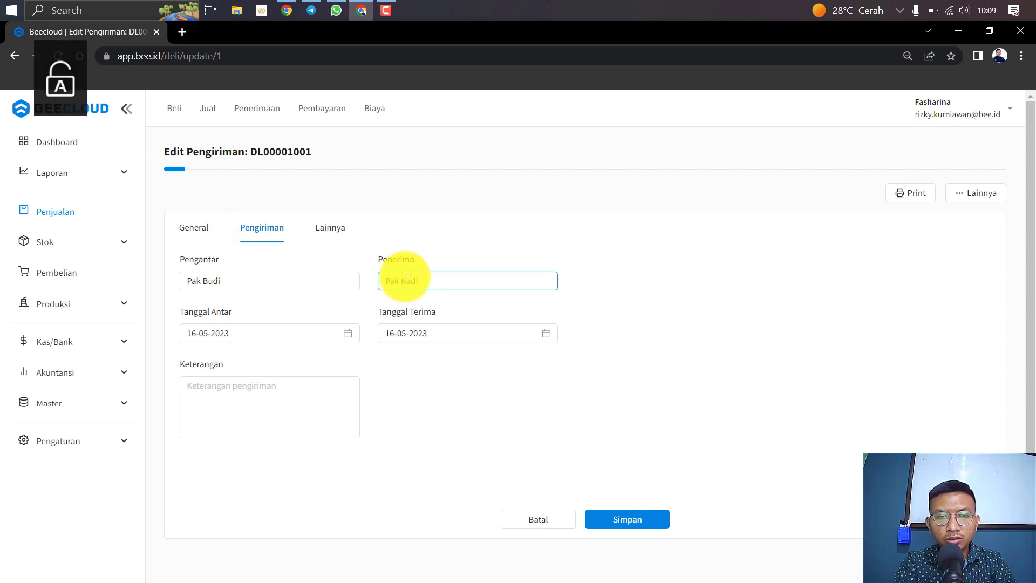
{"action": "type", "text": "B"}
{"action": "key", "text": "Caps_Lock"}
{"action": "type", "text": "udiyanto"}
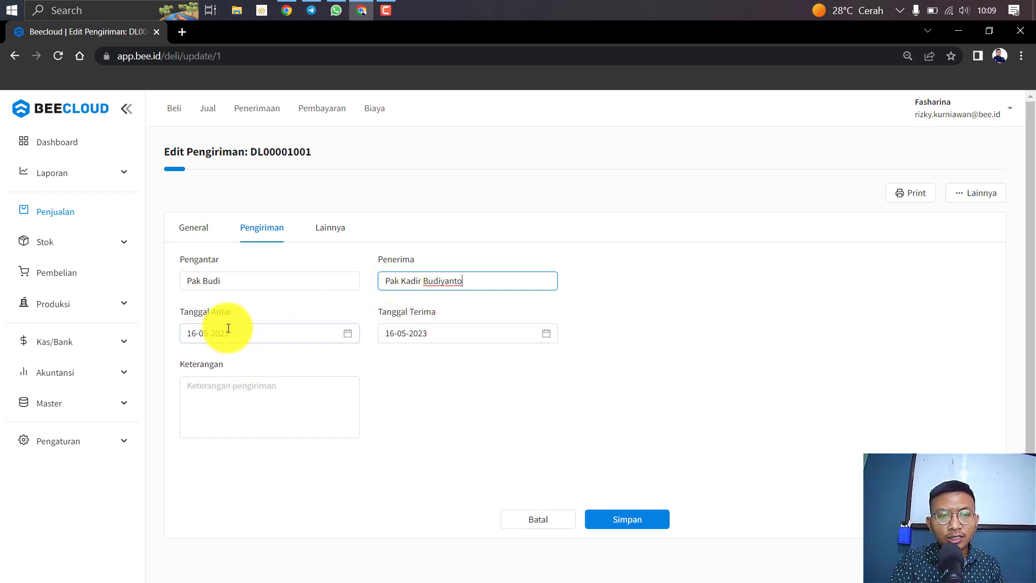
Set Tanggal Terima to 16-05-2023 and save the delivery.
{"action": "double_click", "coordinate": [458, 331]}
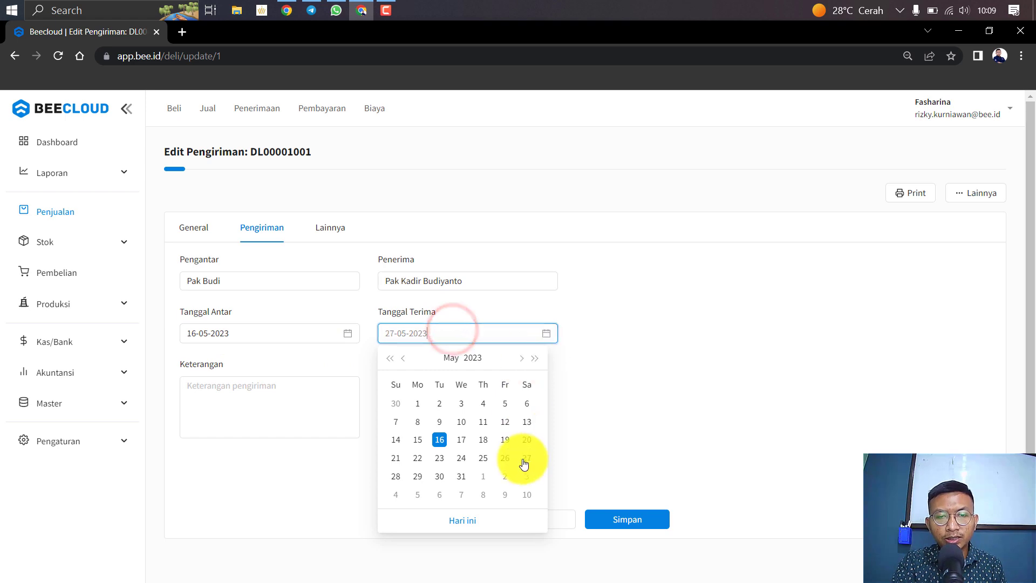
{"action": "left_click", "coordinate": [526, 439]}
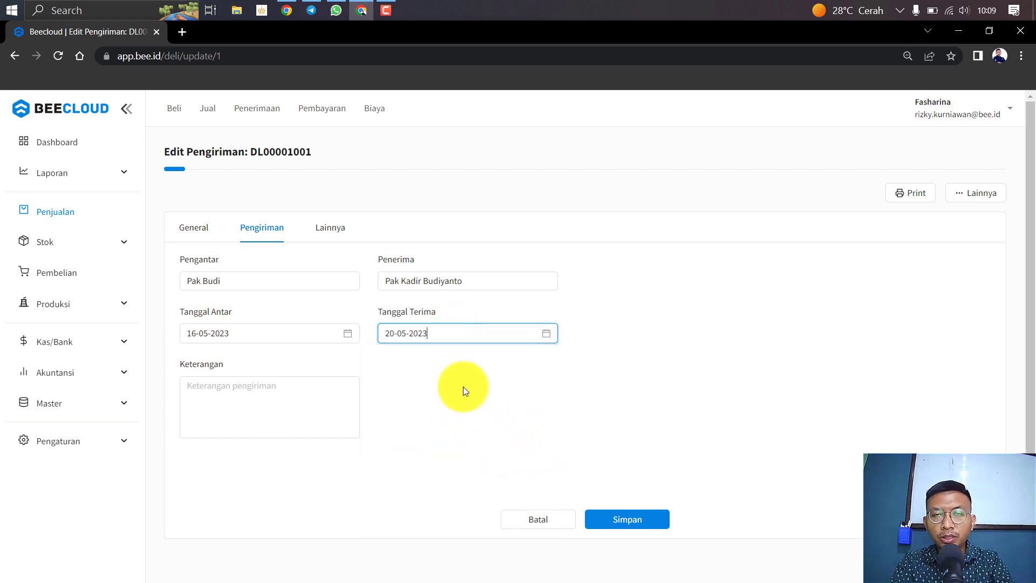
{"action": "left_click", "coordinate": [444, 327]}
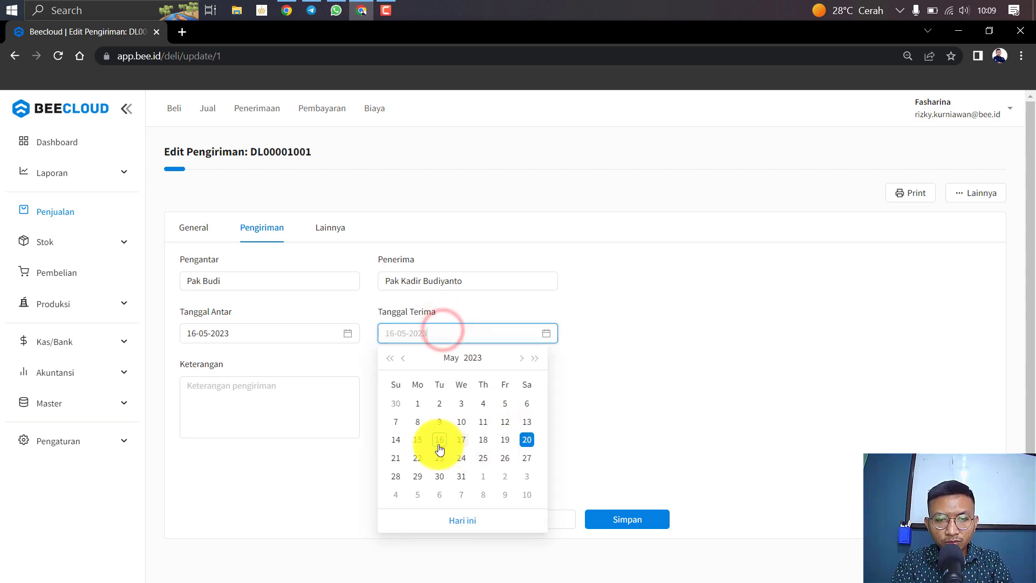
{"action": "left_click", "coordinate": [440, 439]}
{"action": "left_click", "coordinate": [610, 522]}
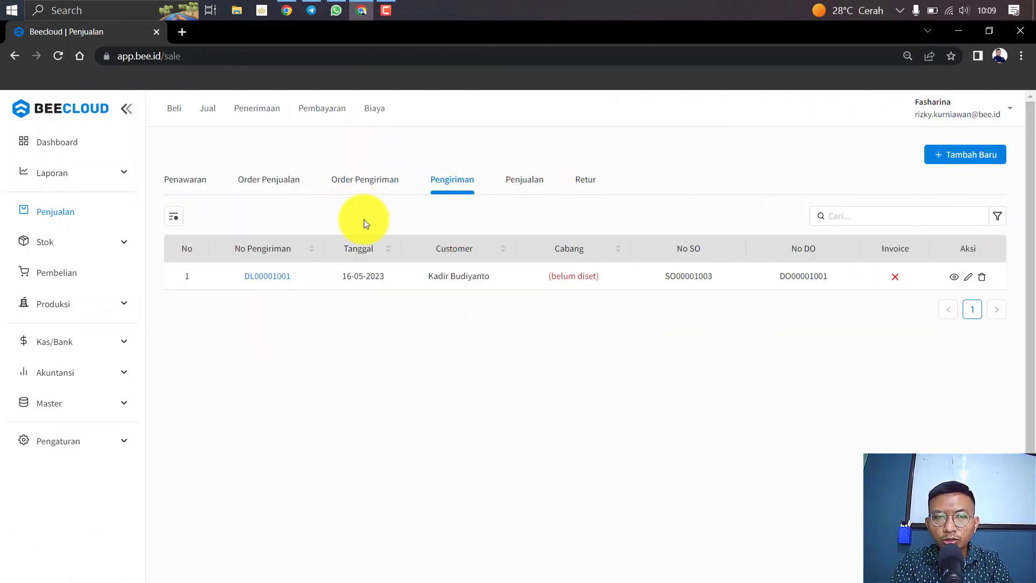
Open the listed Order Pengiriman dated 16-05-2023 for editing and create a Pengiriman from it.
{"action": "left_click", "coordinate": [363, 181]}
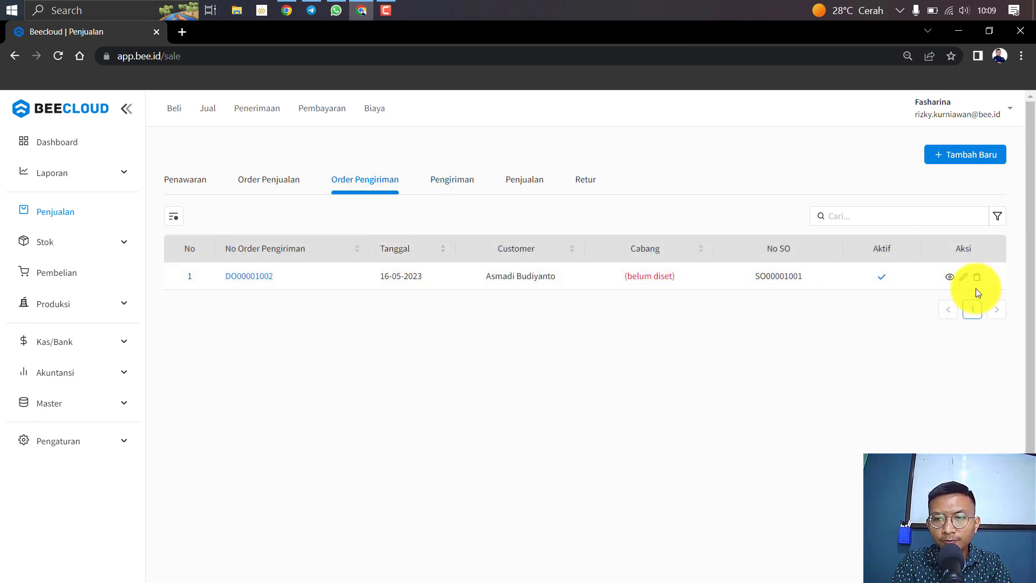
{"action": "left_click", "coordinate": [961, 277]}
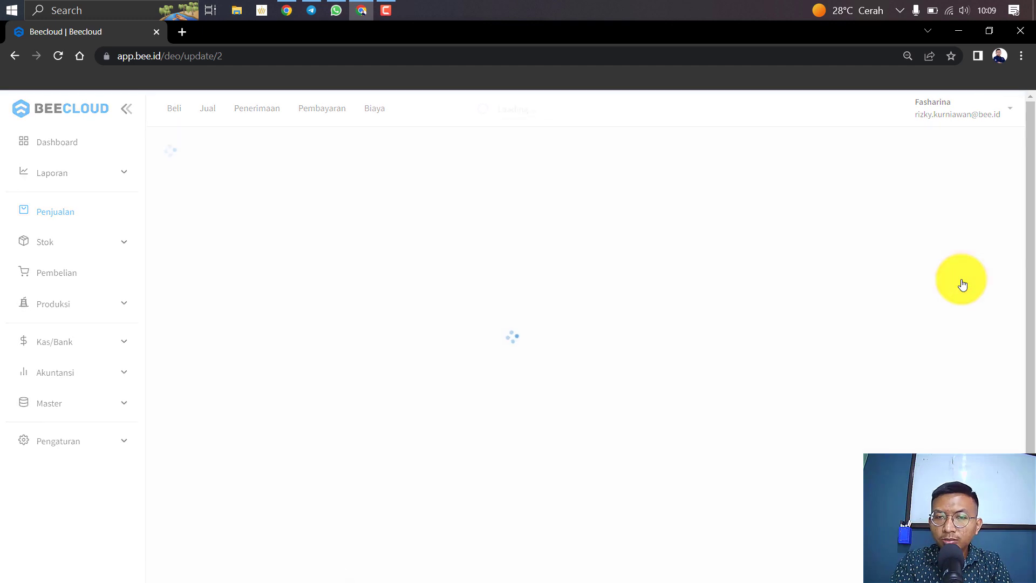
{"action": "left_click", "coordinate": [970, 195]}
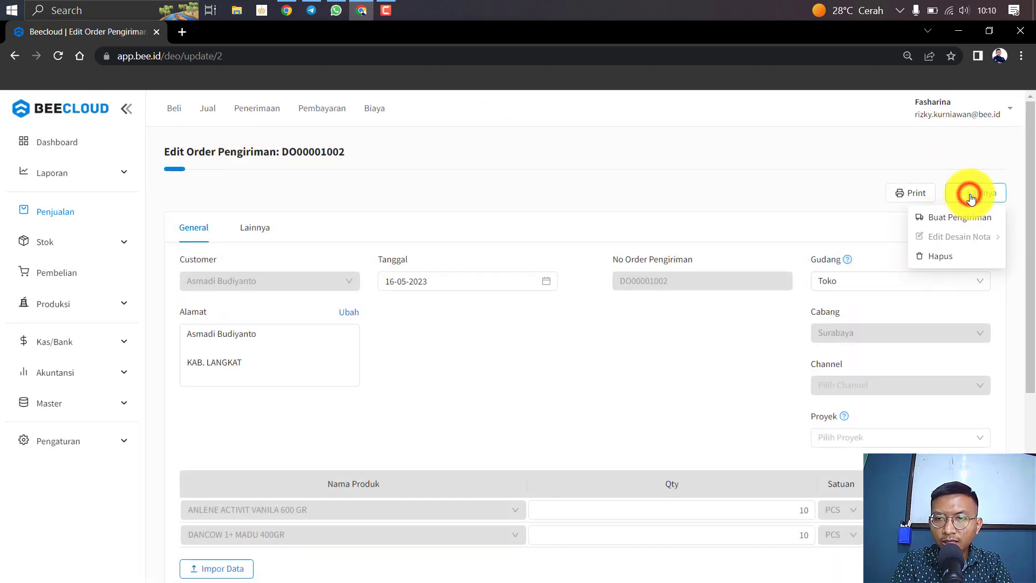
{"action": "left_click", "coordinate": [948, 217]}
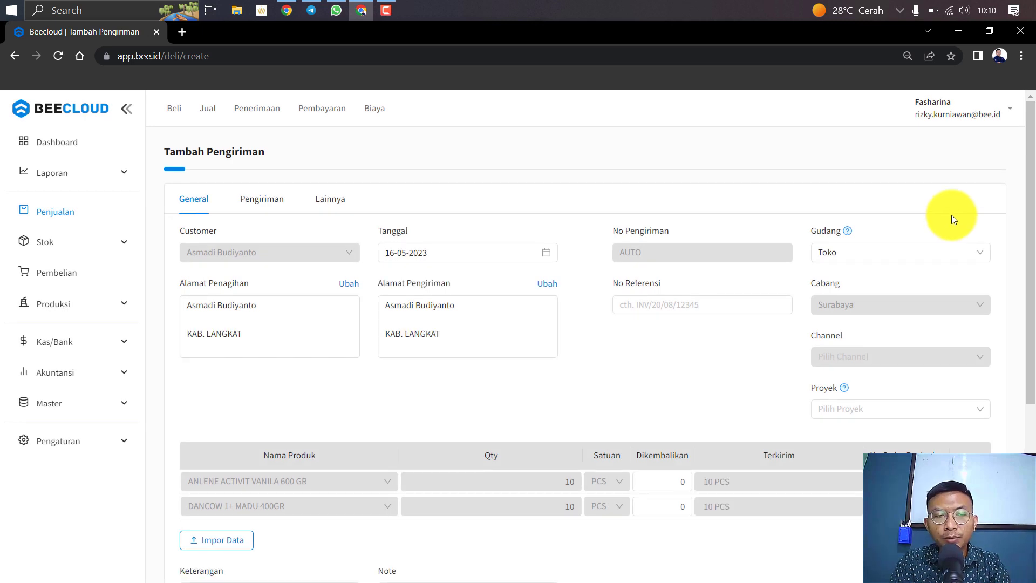
Try to save the new delivery with Toko as its Gudang.
{"action": "scroll", "coordinate": [539, 458], "scroll_direction": "down", "scroll_amount": 3}
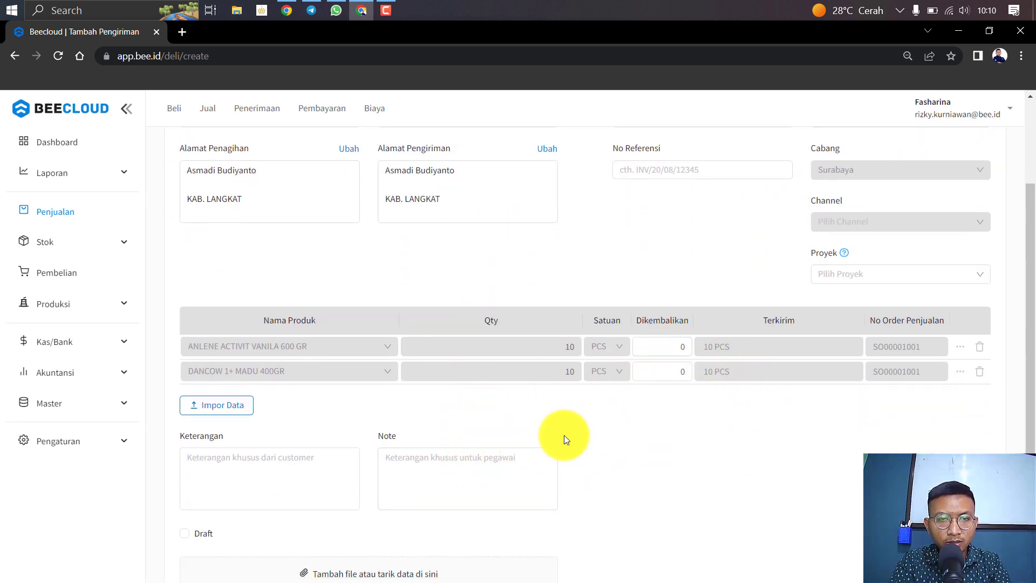
{"action": "scroll", "coordinate": [565, 435], "scroll_direction": "down", "scroll_amount": 3}
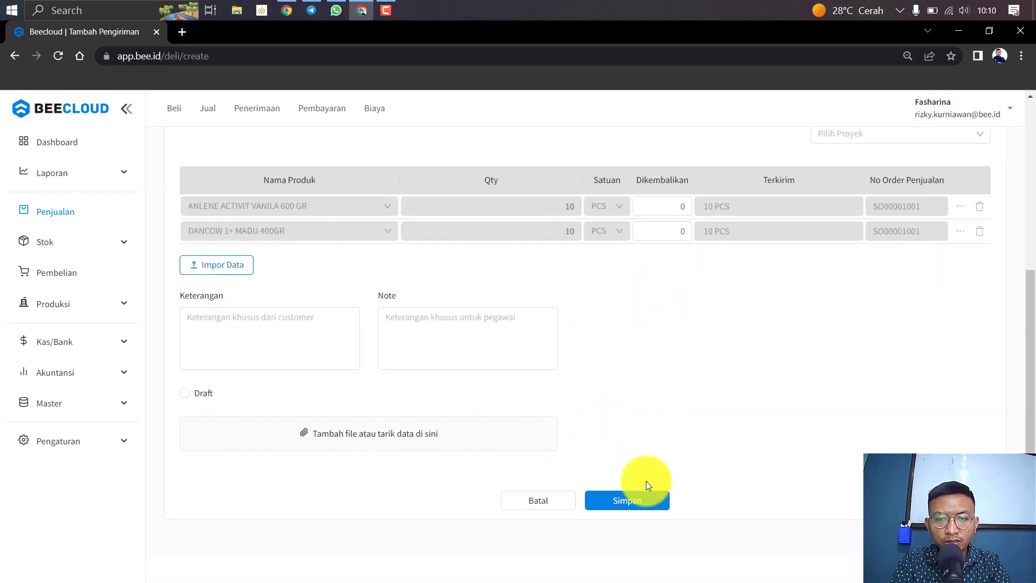
{"action": "left_click", "coordinate": [636, 501]}
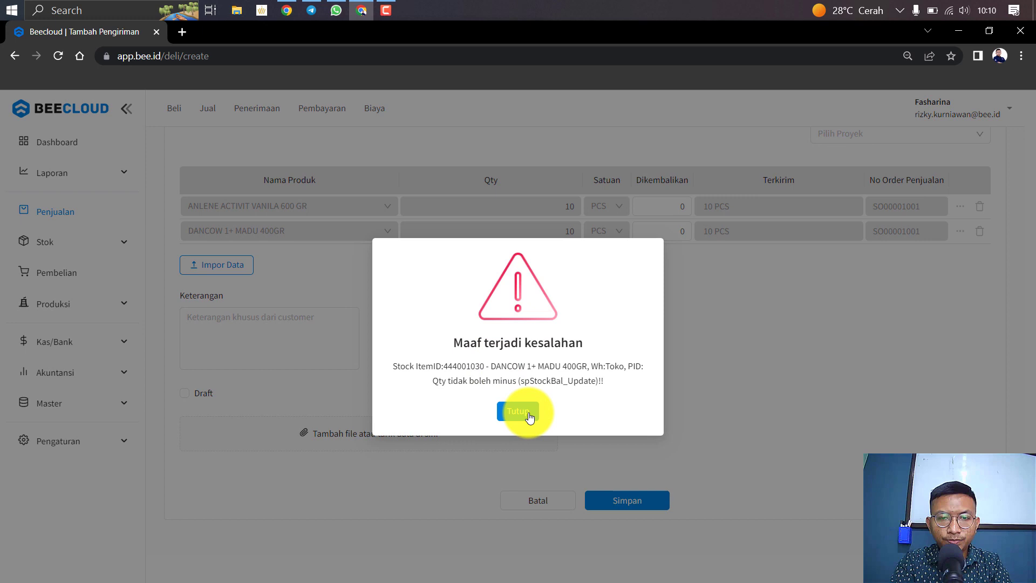
{"action": "left_click", "coordinate": [524, 419]}
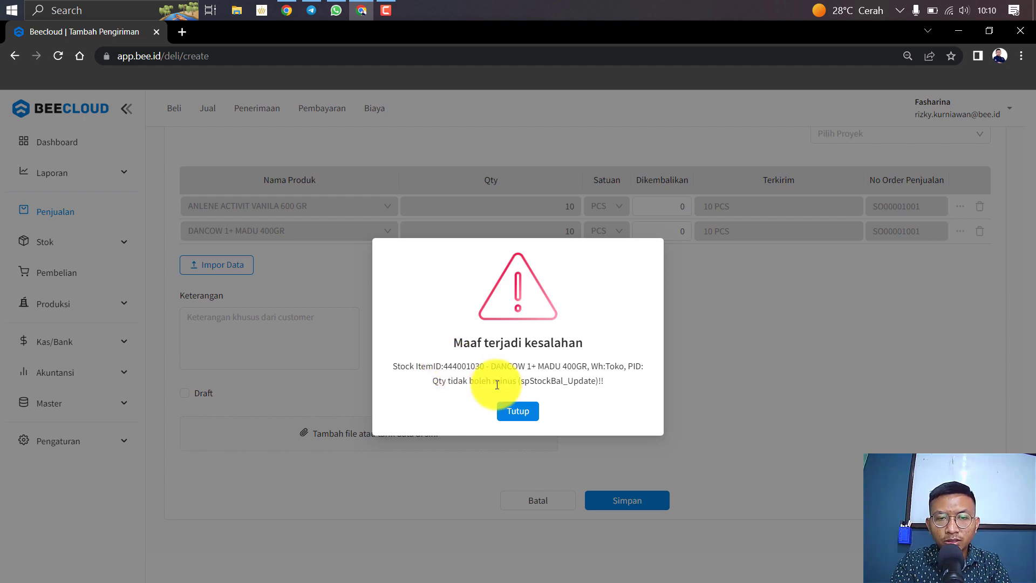
{"action": "left_click", "coordinate": [517, 411]}
Set the new delivery's Gudang to Gudang Surabaya.
{"action": "scroll", "coordinate": [940, 354], "scroll_direction": "up", "scroll_amount": 5}
{"action": "left_click", "coordinate": [888, 248]}
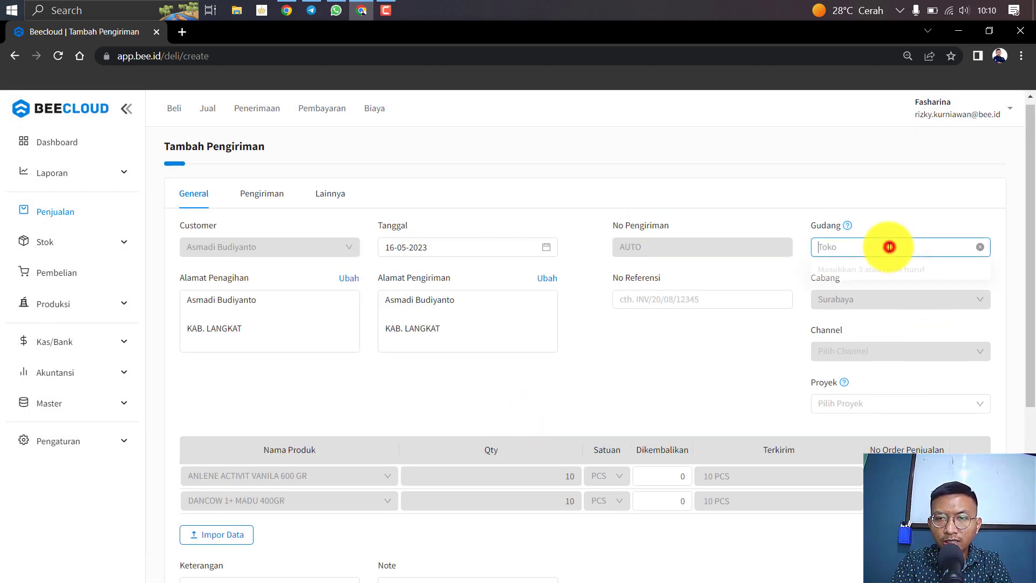
{"action": "type", "text": "suraba"}
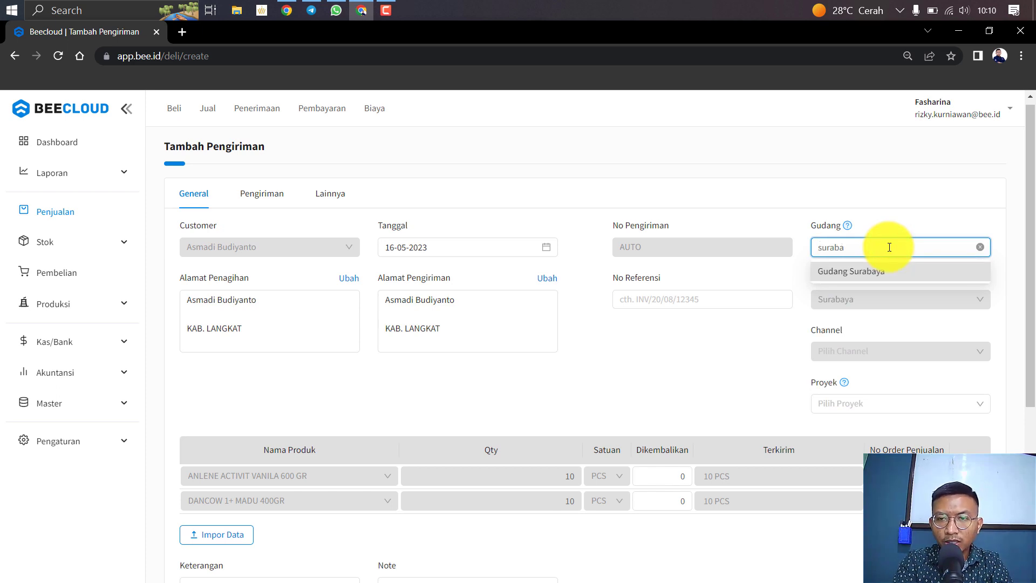
{"action": "left_click", "coordinate": [869, 273]}
Save the new delivery and decline adding another transaction.
{"action": "scroll", "coordinate": [727, 371], "scroll_direction": "down", "scroll_amount": 5}
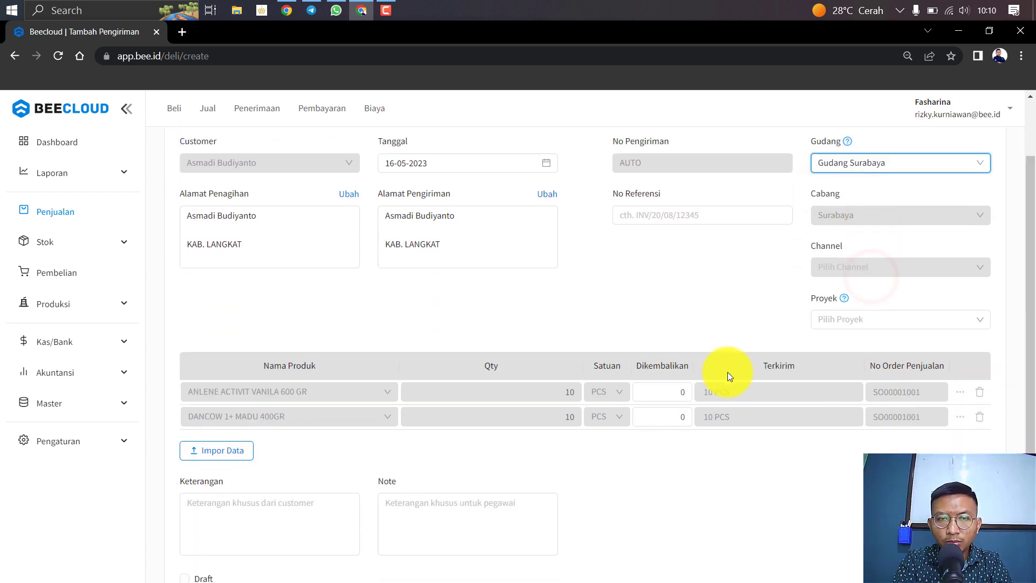
{"action": "left_click", "coordinate": [652, 500]}
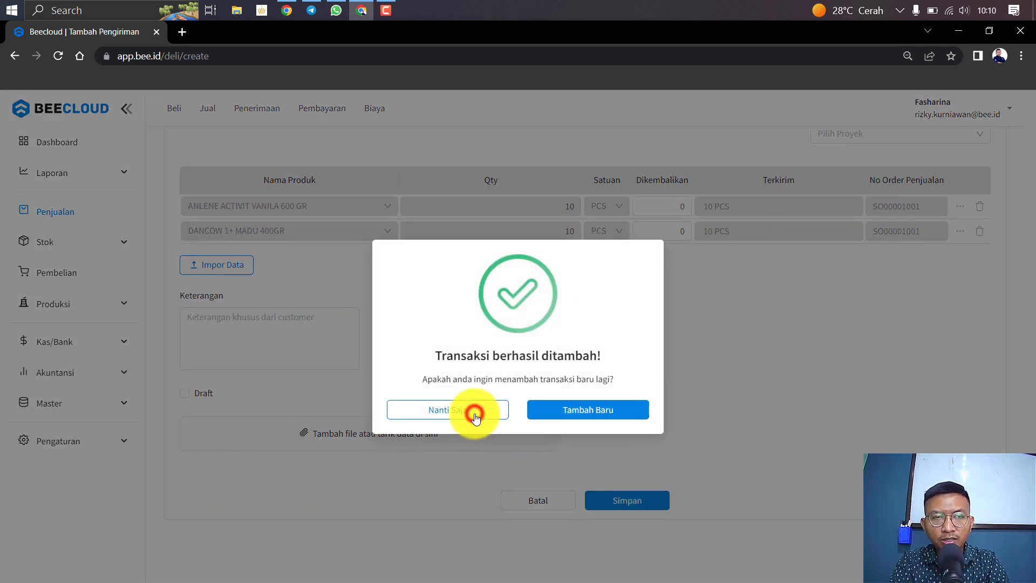
{"action": "left_click", "coordinate": [475, 417]}
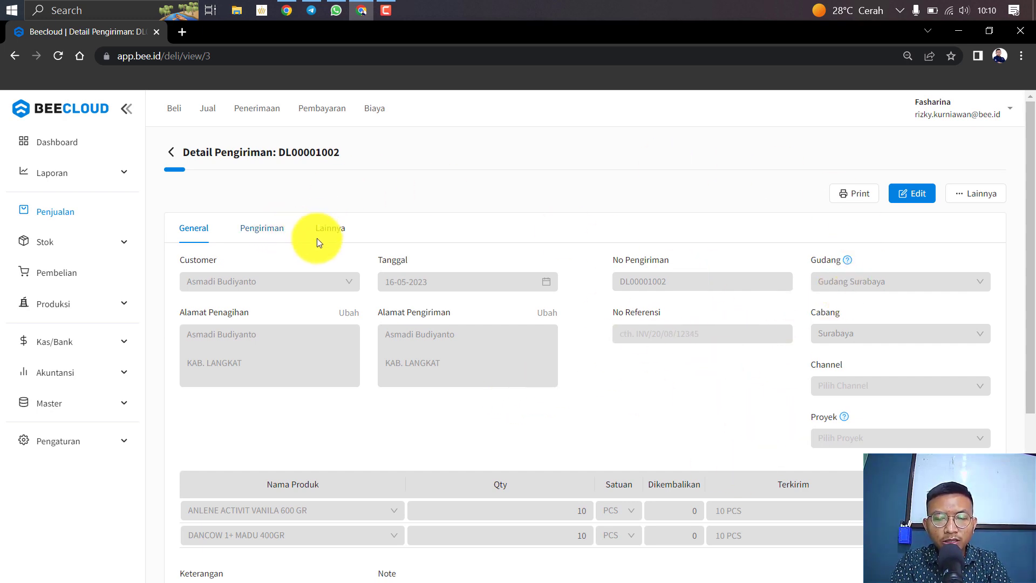
Edit the newly saved delivery and fill in its Pengantar with the same courier's name as the first delivery.
{"action": "left_click", "coordinate": [917, 193]}
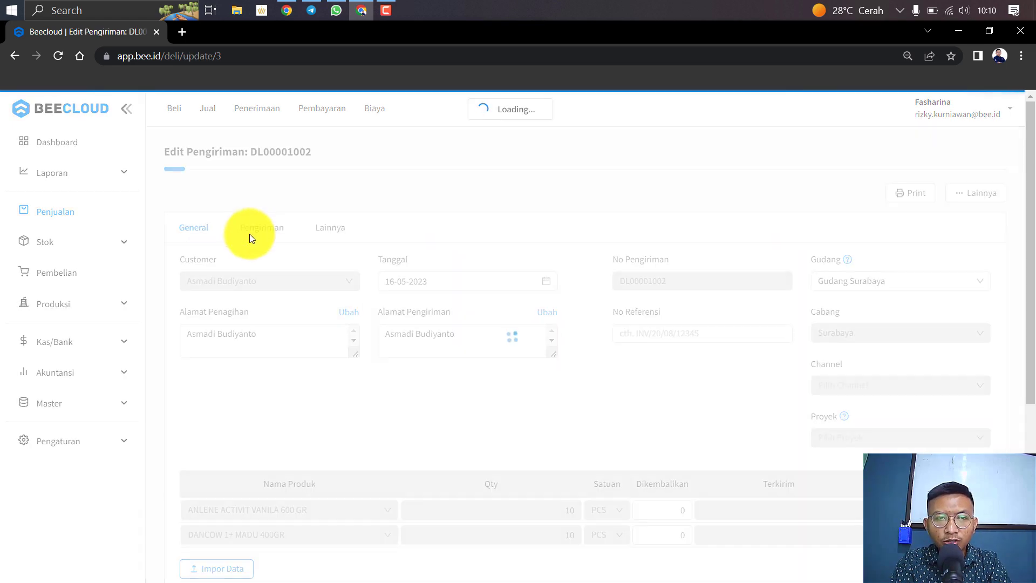
{"action": "left_click", "coordinate": [264, 228]}
{"action": "left_click", "coordinate": [248, 279]}
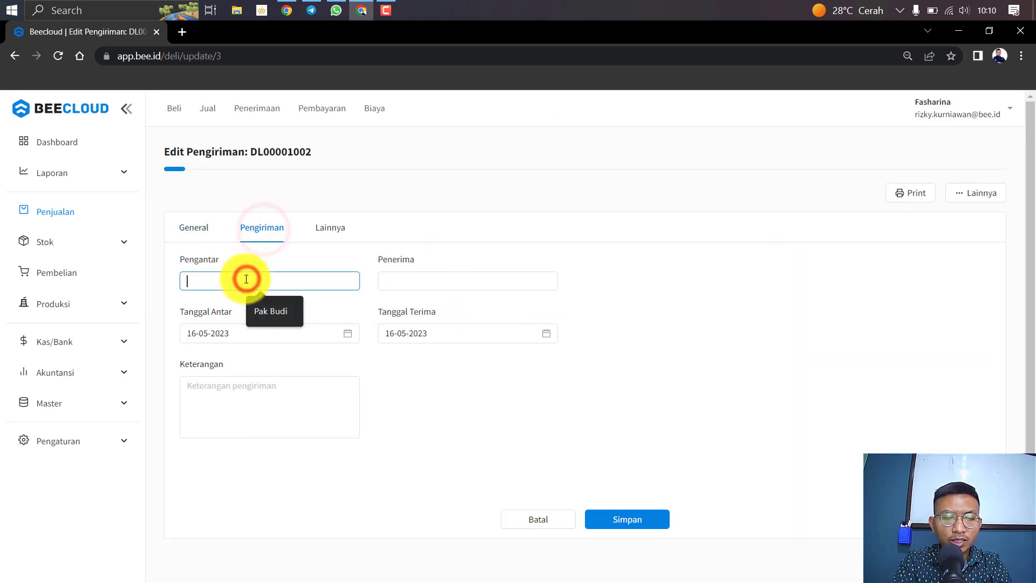
{"action": "left_click", "coordinate": [260, 315]}
Fill in the recipient's name as the delivery's Penerima and try to save the edited delivery.
{"action": "left_click", "coordinate": [393, 274]}
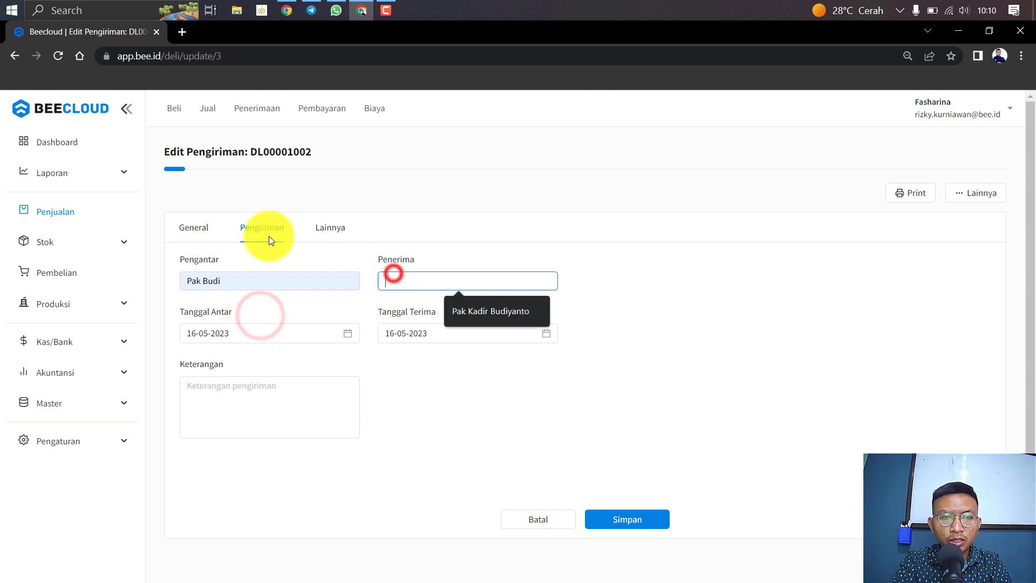
{"action": "left_click", "coordinate": [202, 229]}
{"action": "left_click", "coordinate": [253, 226]}
{"action": "left_click", "coordinate": [386, 283]}
{"action": "key", "text": "Caps_Lock"}
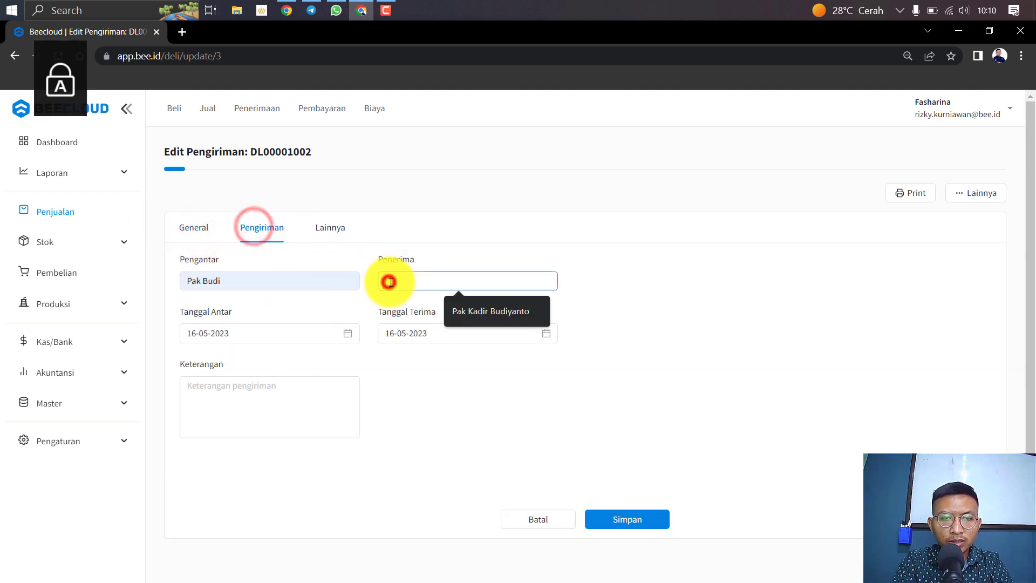
{"action": "type", "text": "Asmadi"}
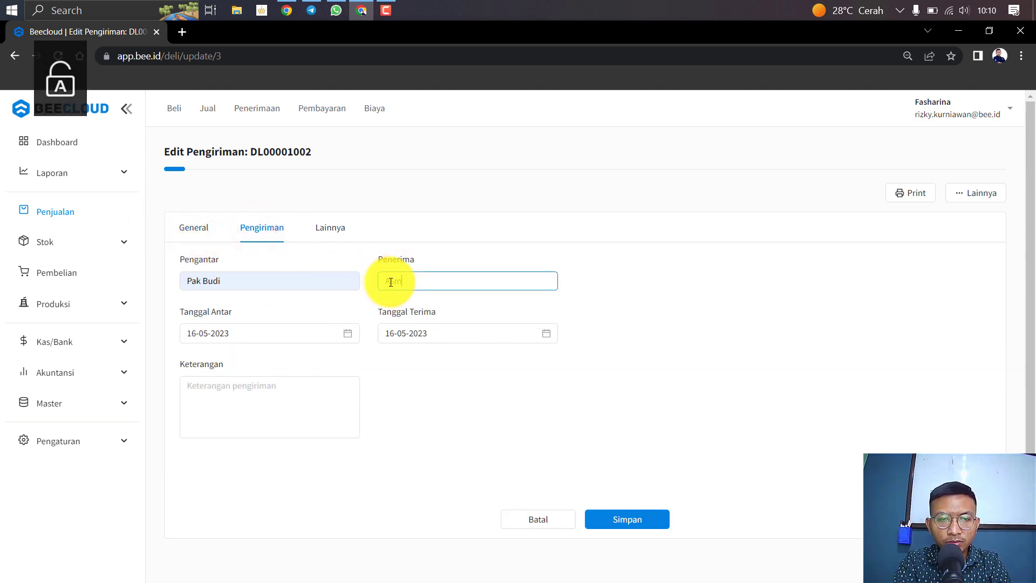
{"action": "left_click", "coordinate": [621, 524]}
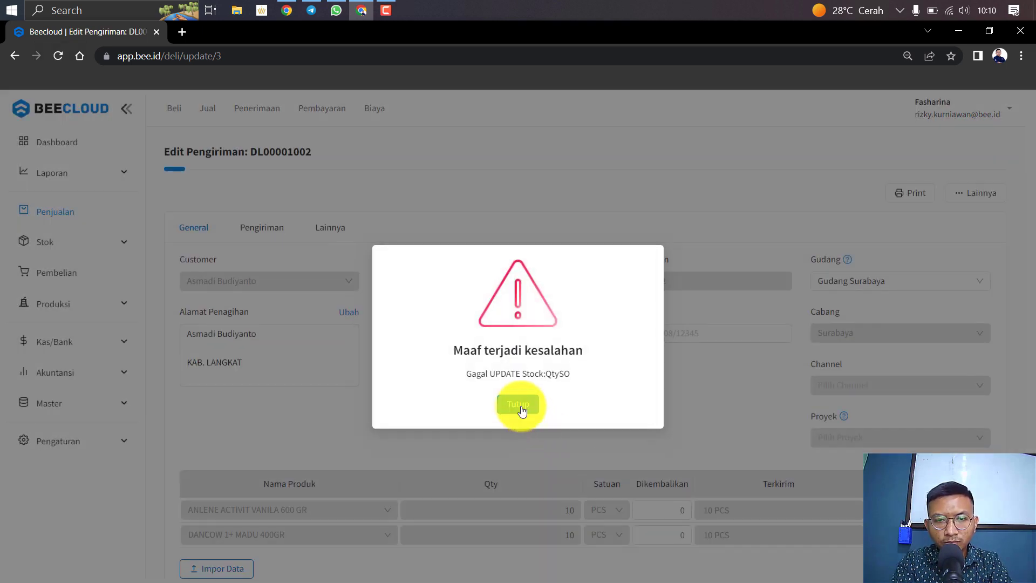
{"action": "left_click", "coordinate": [517, 406]}
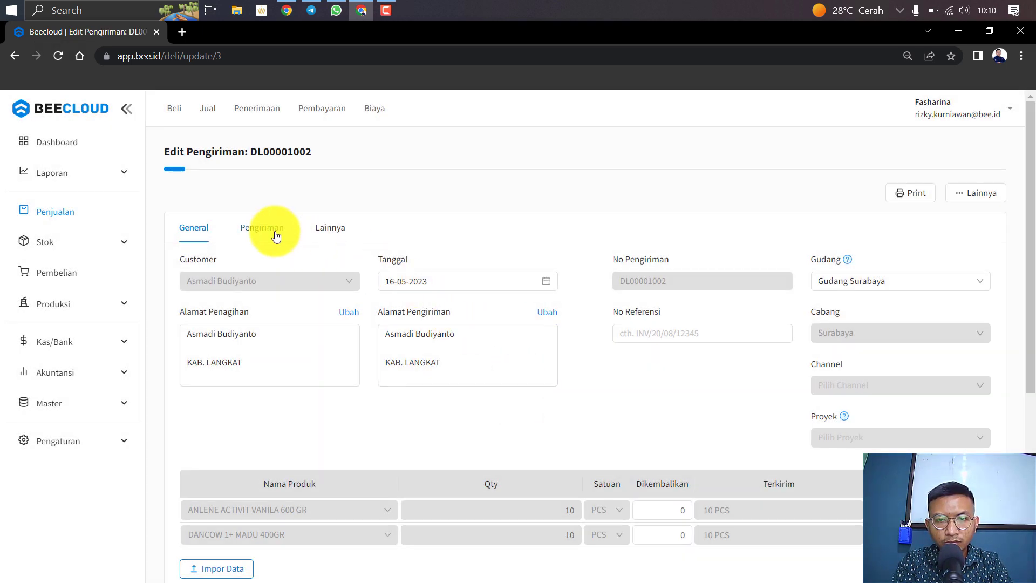
Preview the printable Invoice Pengiriman for this delivery and return to the edit form.
{"action": "left_click", "coordinate": [922, 189]}
{"action": "left_click", "coordinate": [875, 238]}
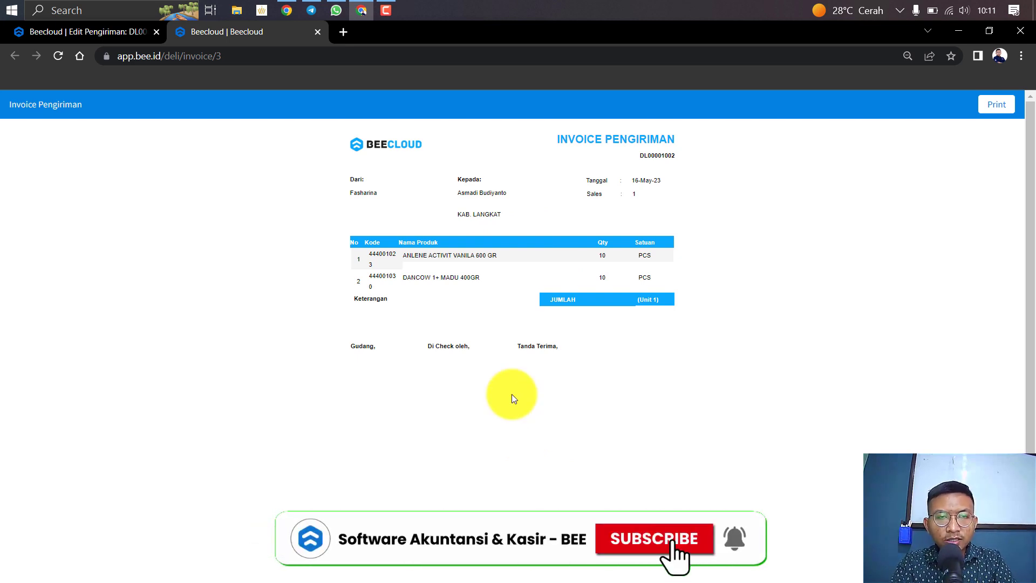
{"action": "key", "text": "ctrl+w"}
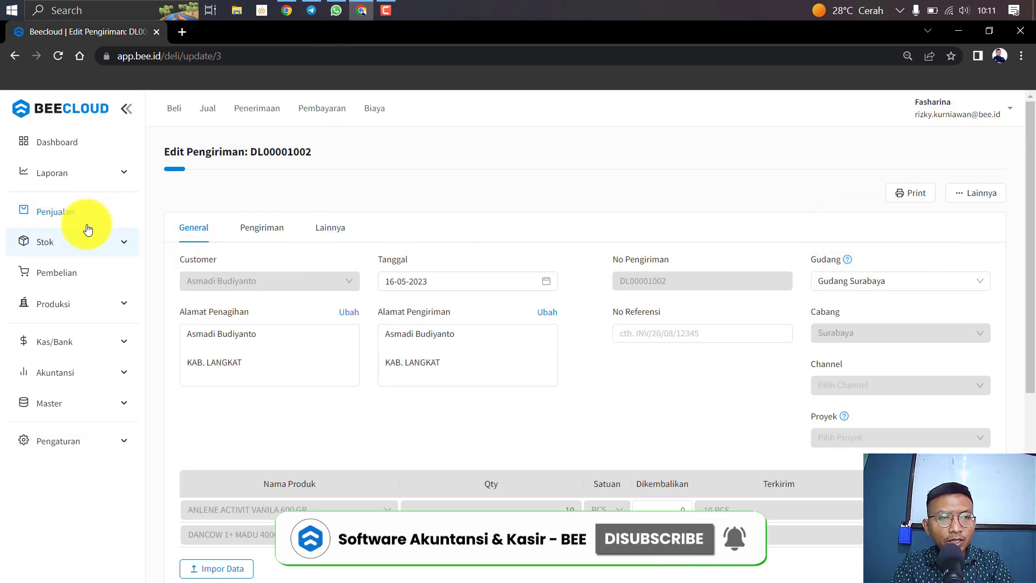
Review the Rekap Pengiriman per Faktur and Rekap Pengiriman per Produk reports among the sales delivery reports.
{"action": "left_click", "coordinate": [89, 174]}
{"action": "left_click", "coordinate": [87, 198]}
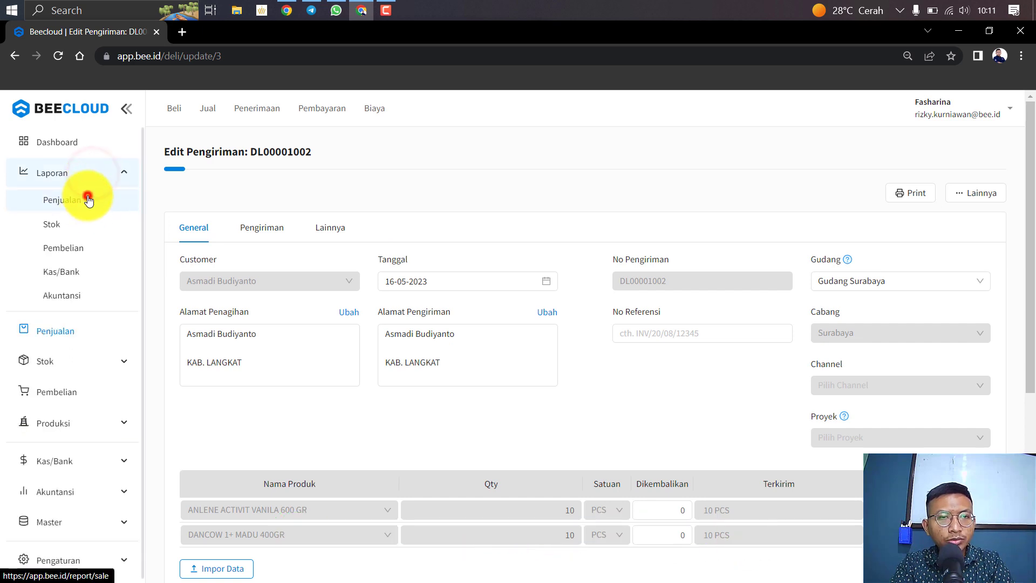
{"action": "left_click", "coordinate": [378, 160]}
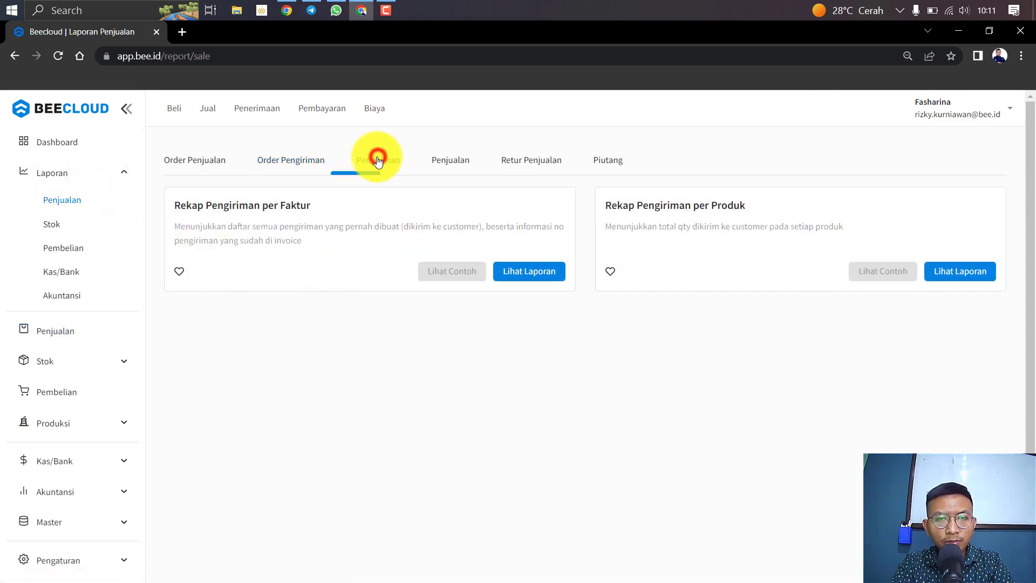
{"action": "left_click", "coordinate": [539, 274]}
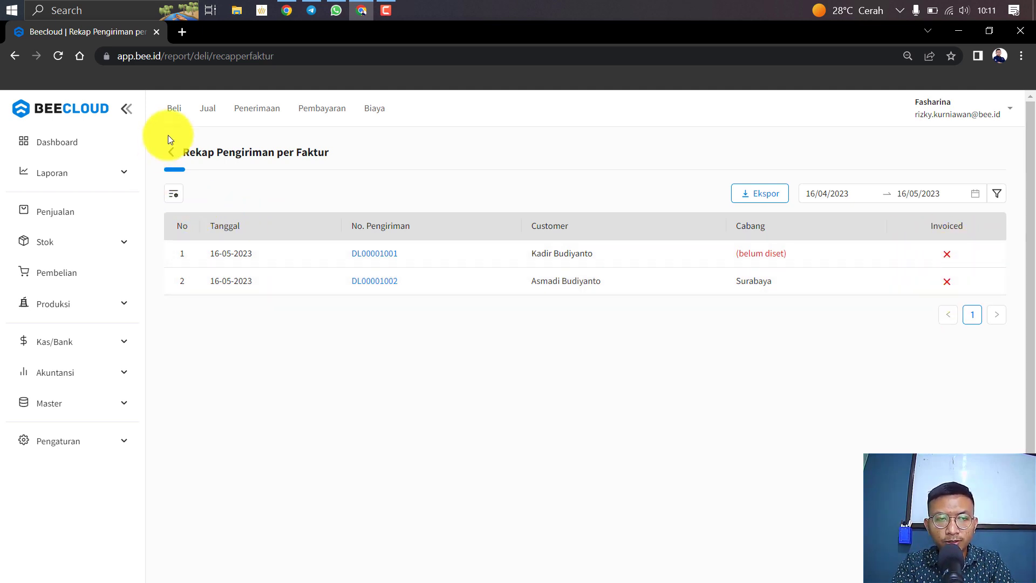
{"action": "left_click", "coordinate": [176, 149]}
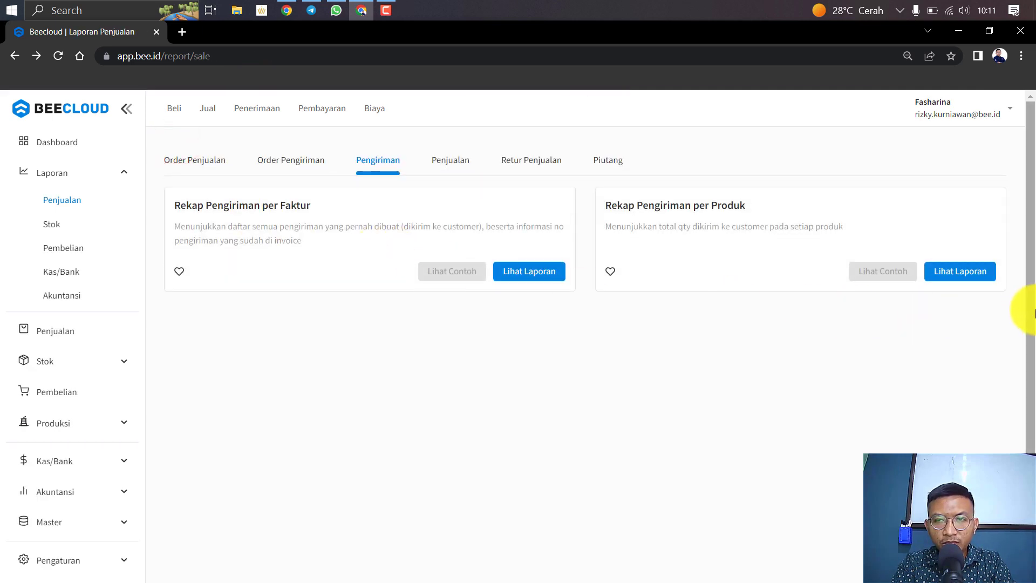
{"action": "left_click", "coordinate": [984, 278]}
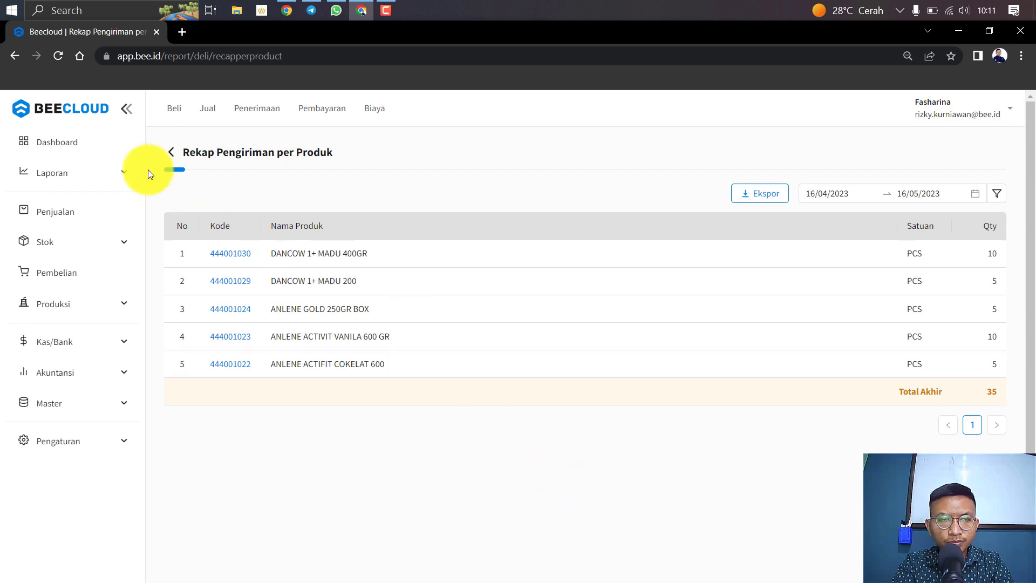
{"action": "left_click", "coordinate": [166, 164]}
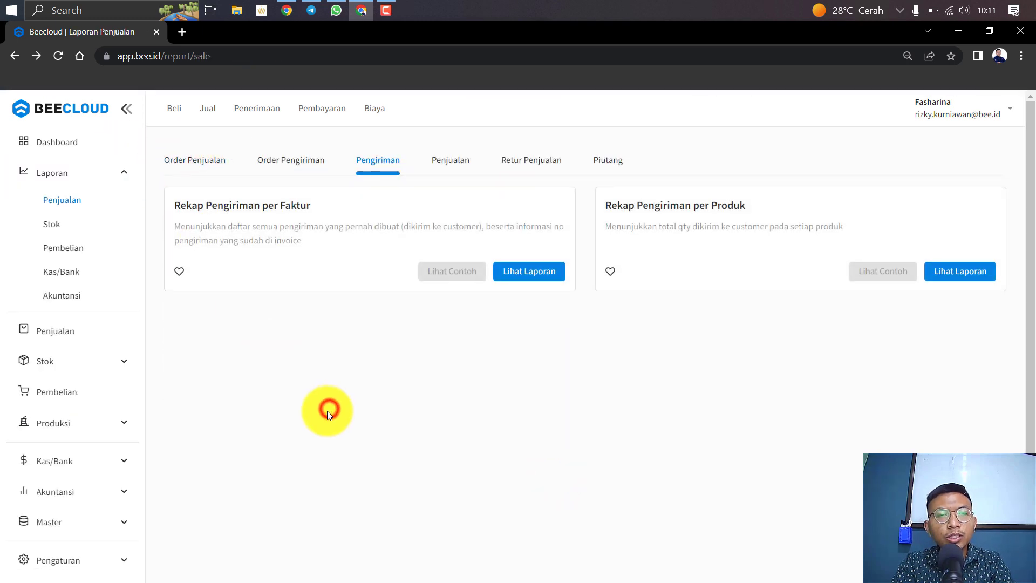